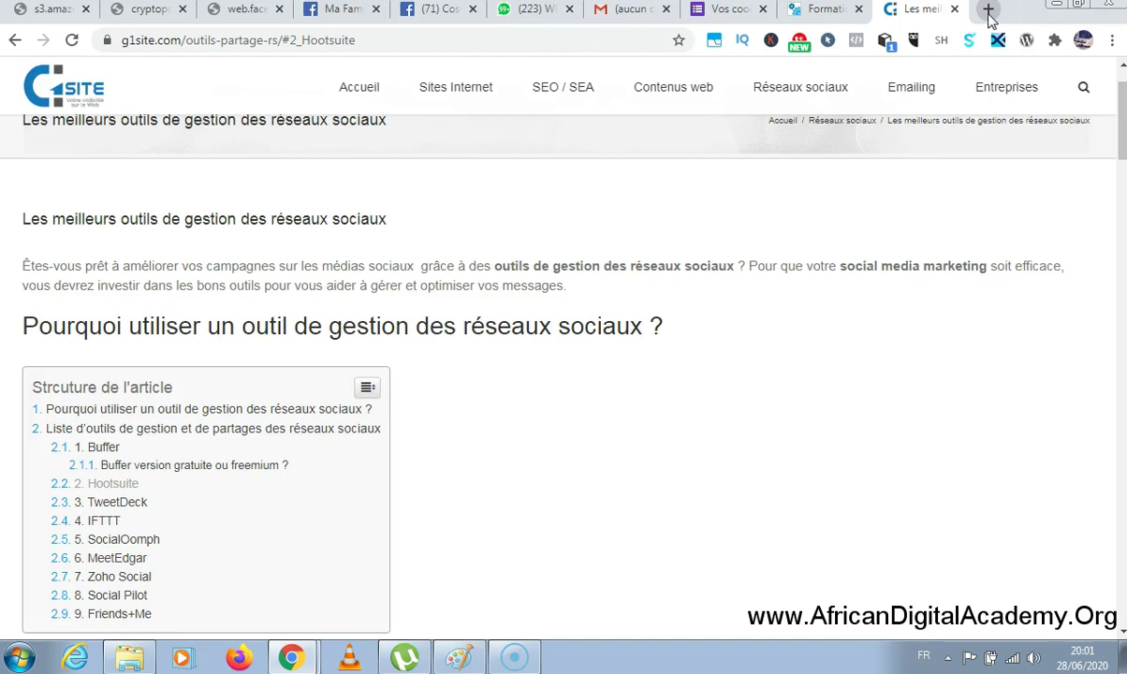
Search Google for buffer in a new browser tab and open the buffer.com website from the results.
{"action": "left_click", "coordinate": [989, 11]}
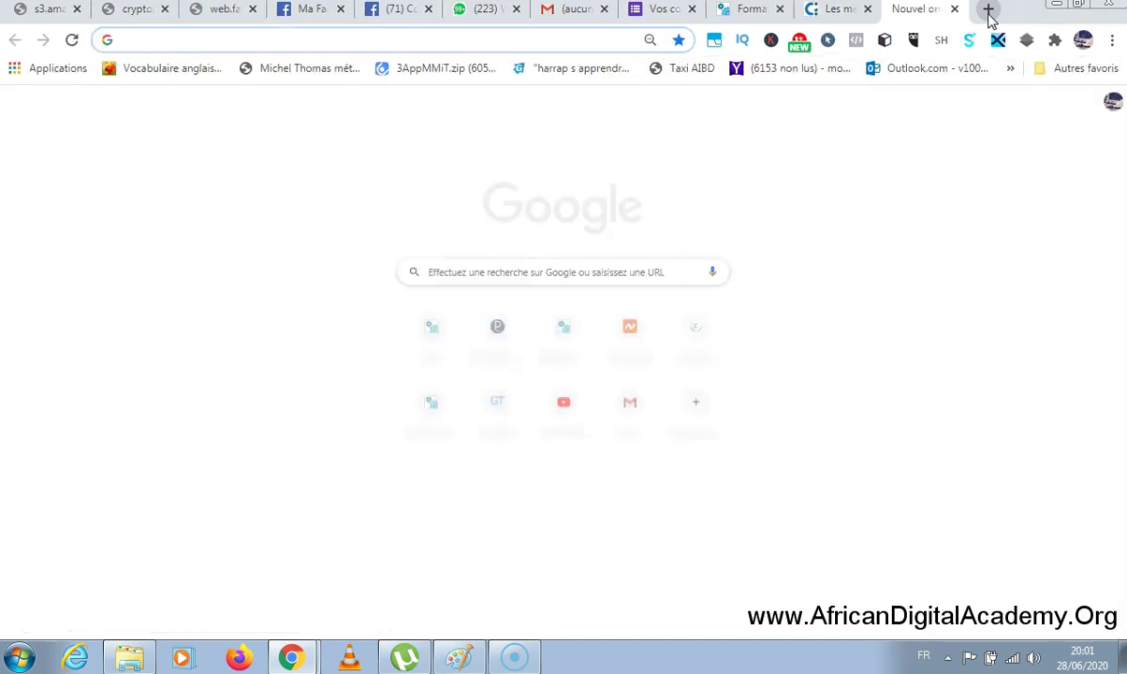
{"action": "type", "text": "bu"}
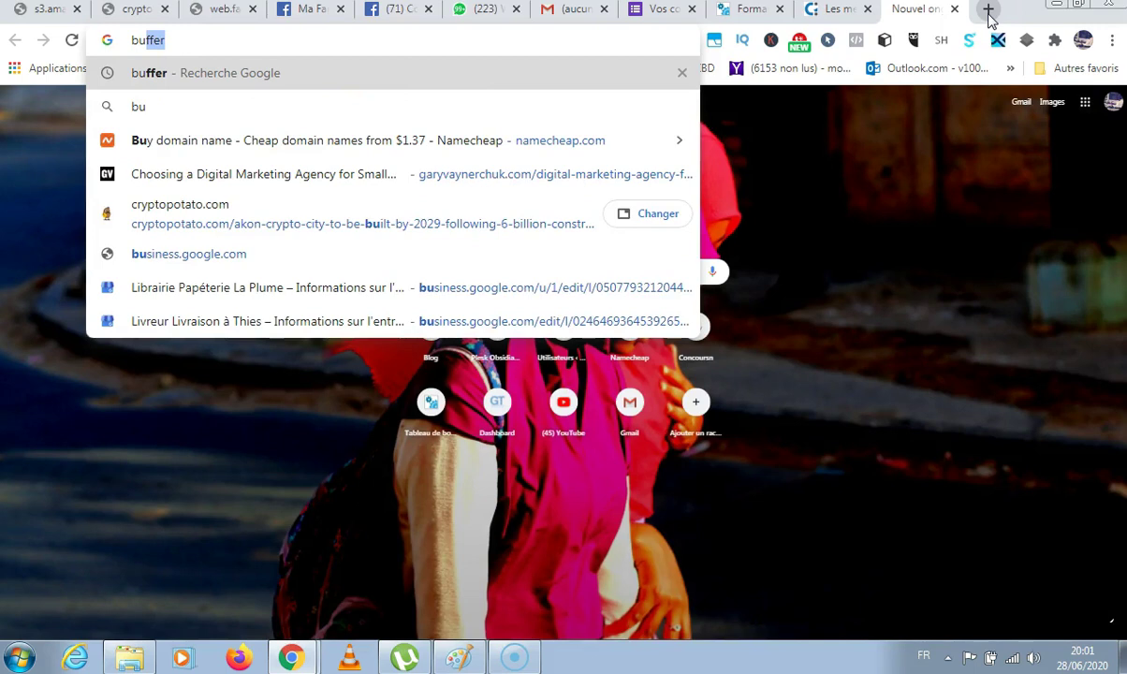
{"action": "type", "text": "ffer"}
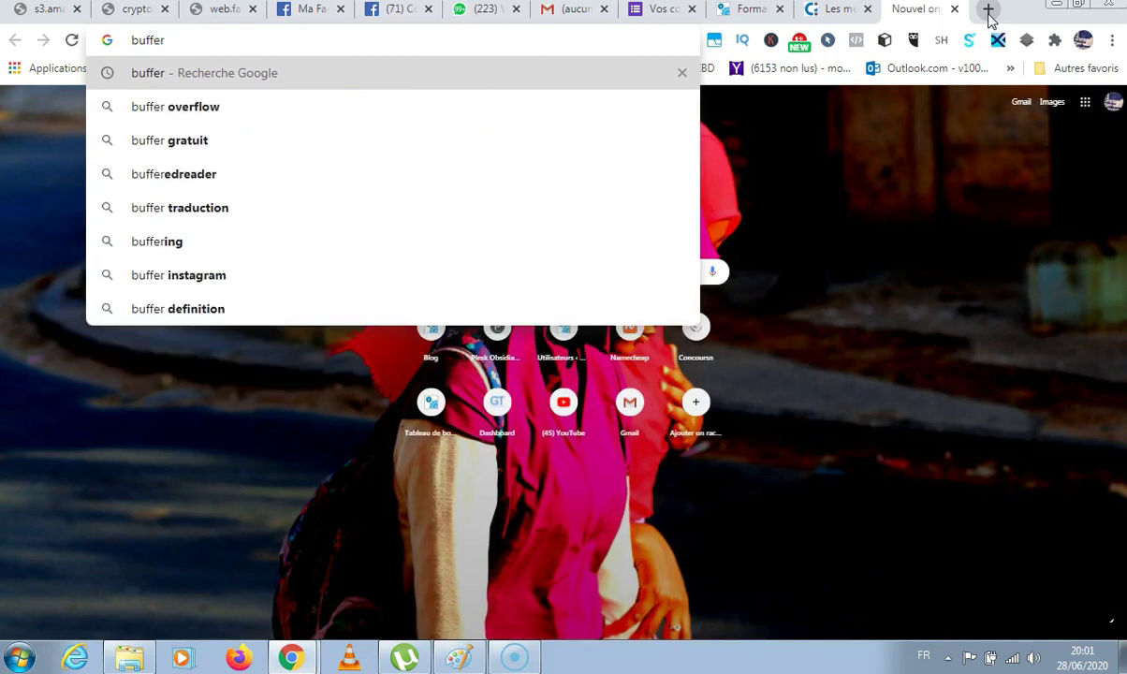
{"action": "key", "text": "Return"}
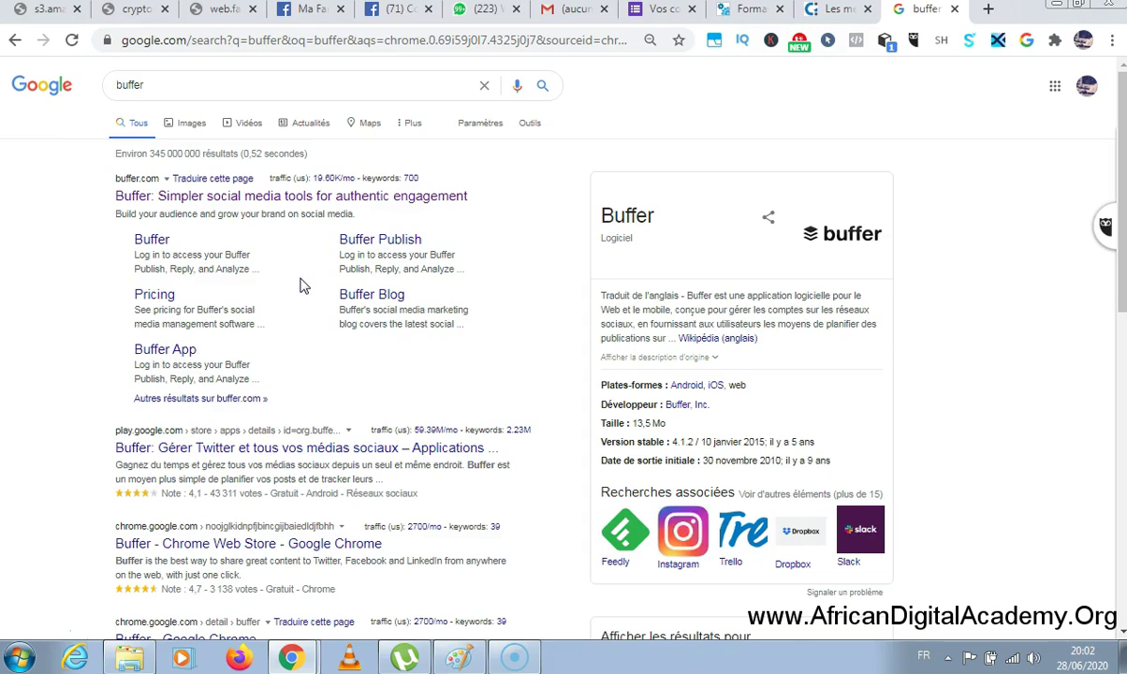
{"action": "left_click", "coordinate": [177, 198]}
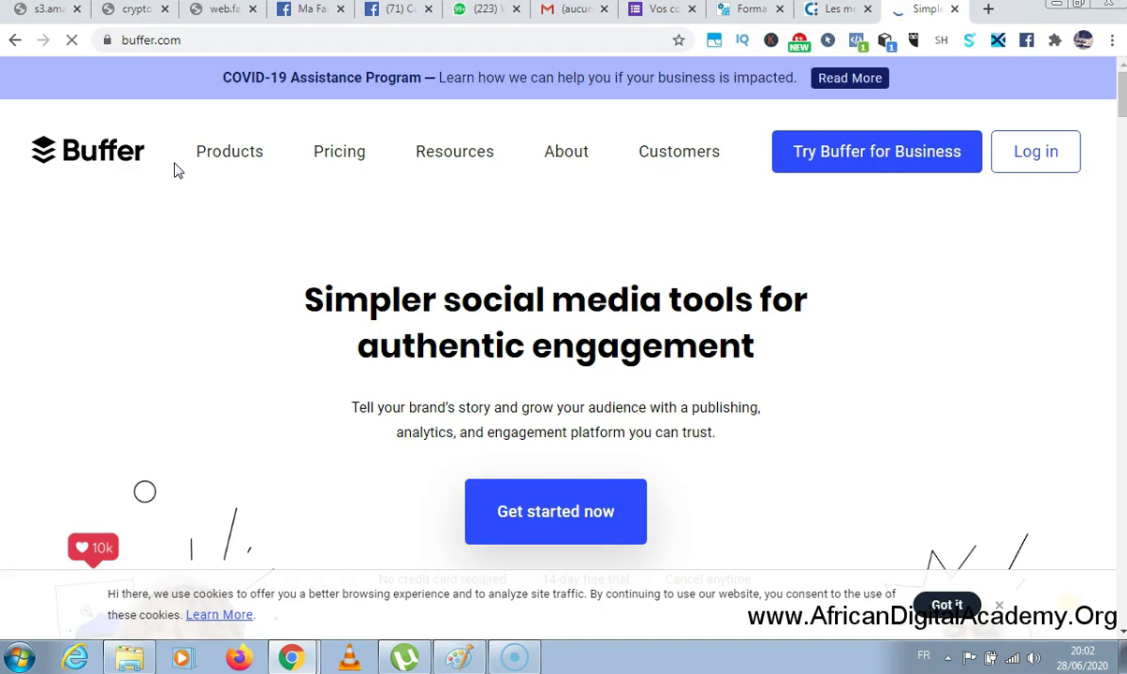
Dismiss the cookie notice on the Buffer home page and get started to reach the Publish pricing plans.
{"action": "scroll", "coordinate": [315, 277], "scroll_direction": "down", "scroll_amount": 3}
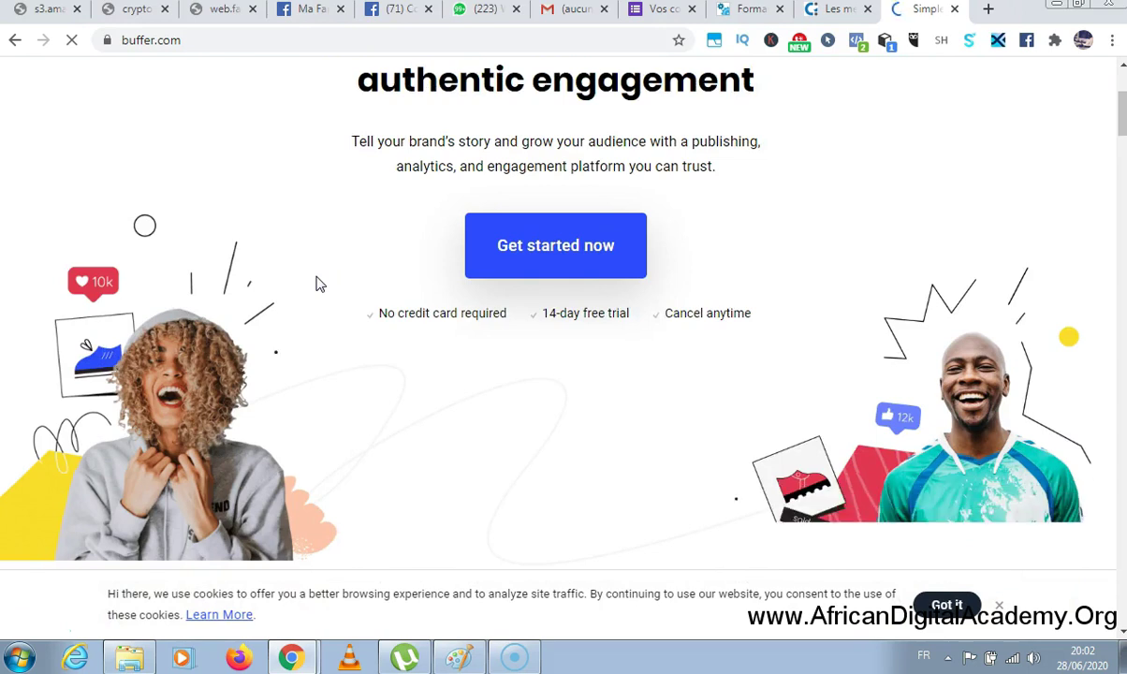
{"action": "left_click", "coordinate": [944, 605]}
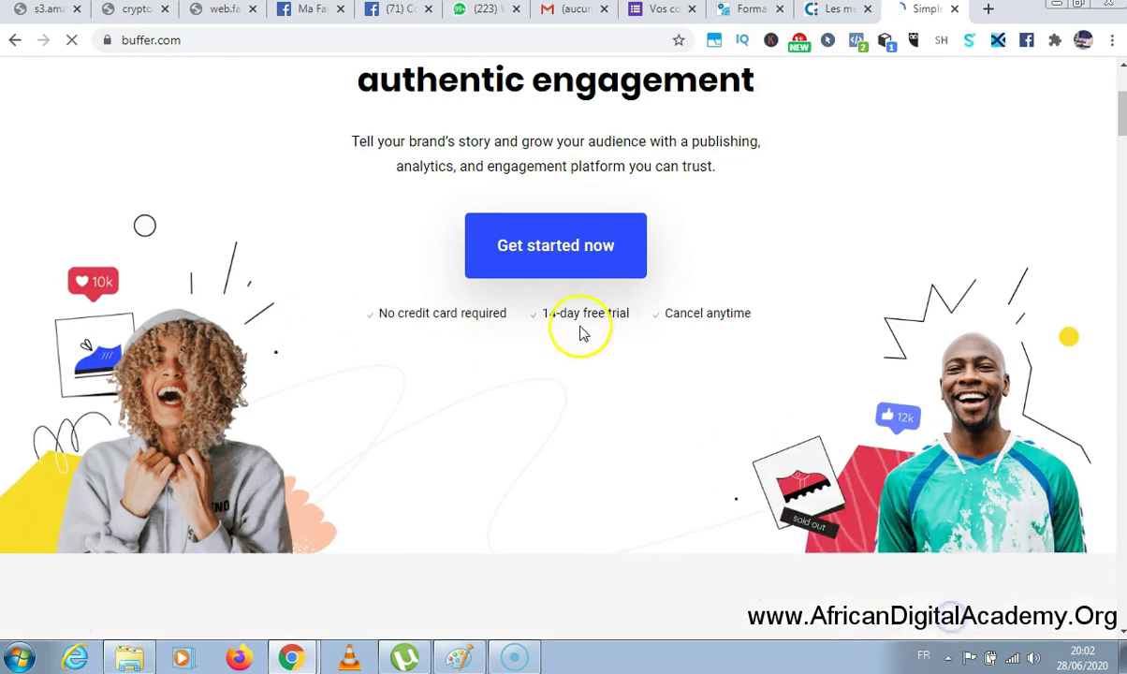
{"action": "scroll", "coordinate": [580, 332], "scroll_direction": "up", "scroll_amount": 3}
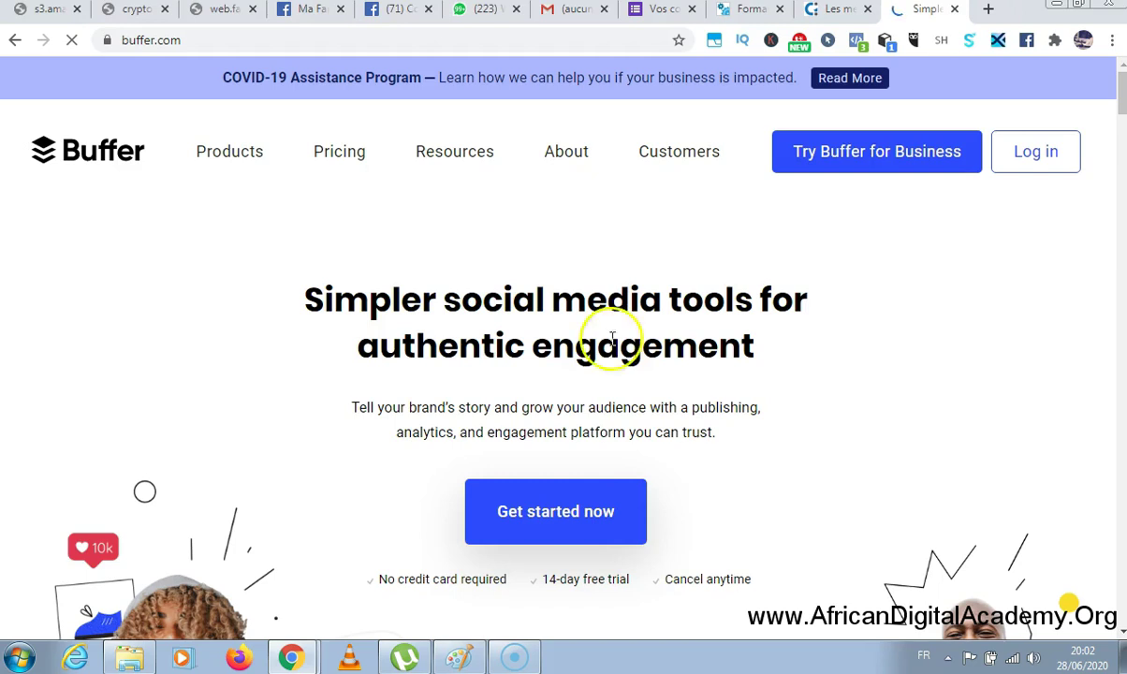
{"action": "left_click", "coordinate": [580, 529]}
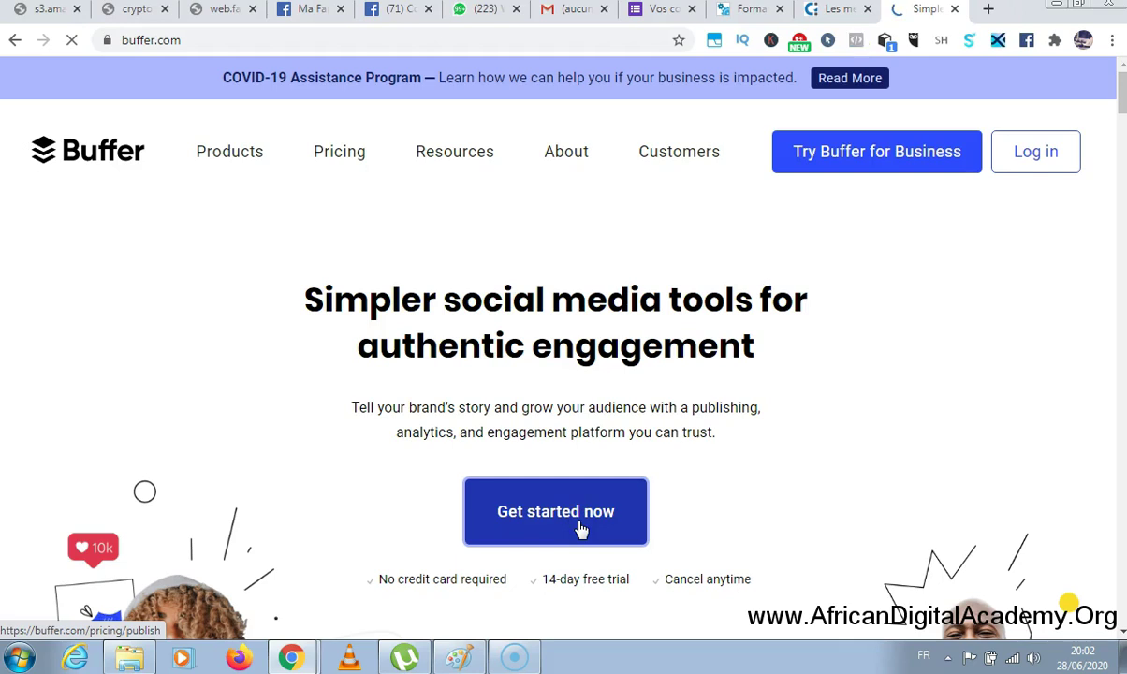
{"action": "left_click", "coordinate": [320, 563]}
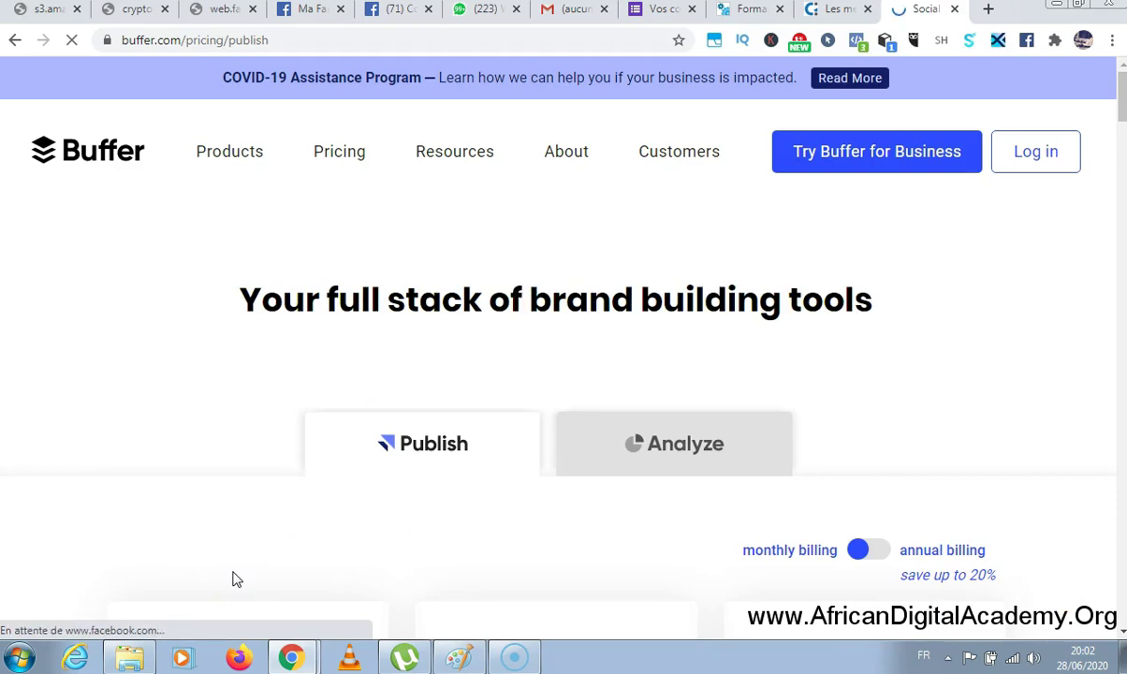
Review the Publish plans and start the free 14-day trial of the Pro plan.
{"action": "scroll", "coordinate": [357, 345], "scroll_direction": "down", "scroll_amount": 4}
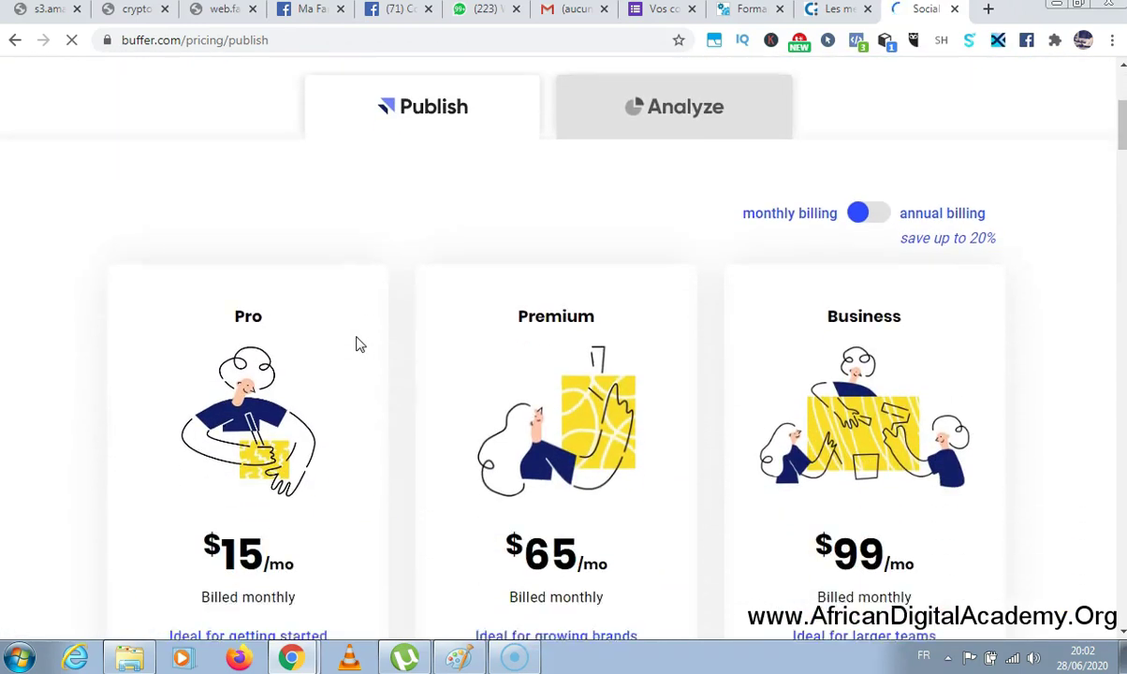
{"action": "scroll", "coordinate": [356, 344], "scroll_direction": "up", "scroll_amount": 2}
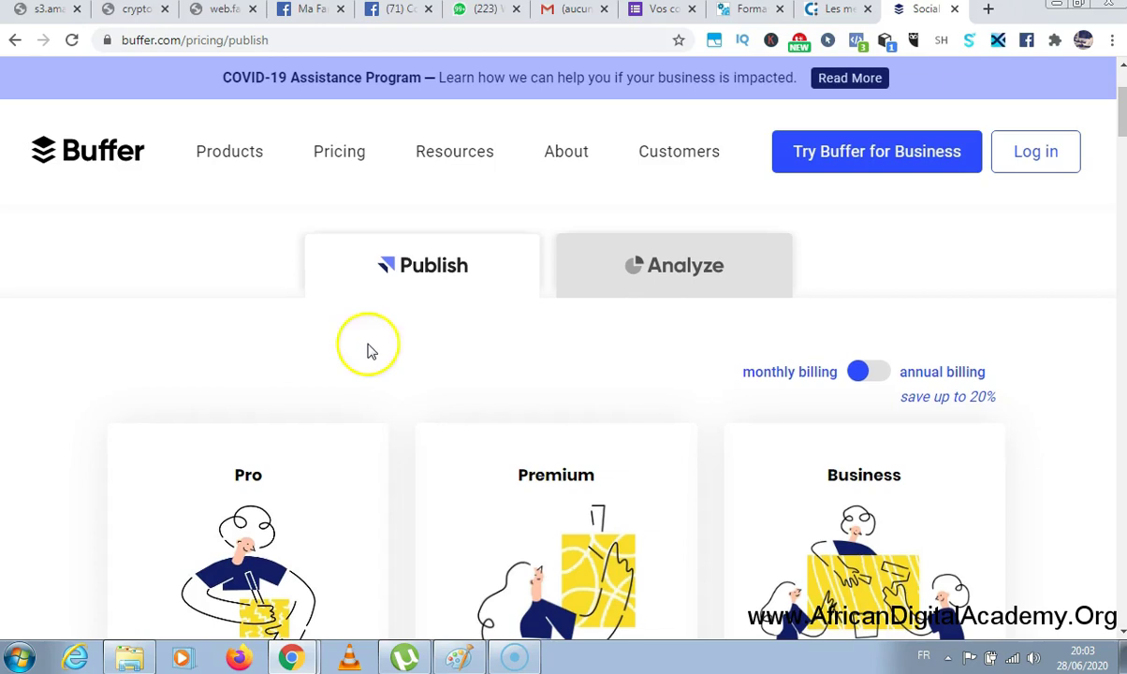
{"action": "scroll", "coordinate": [365, 347], "scroll_direction": "down", "scroll_amount": 5}
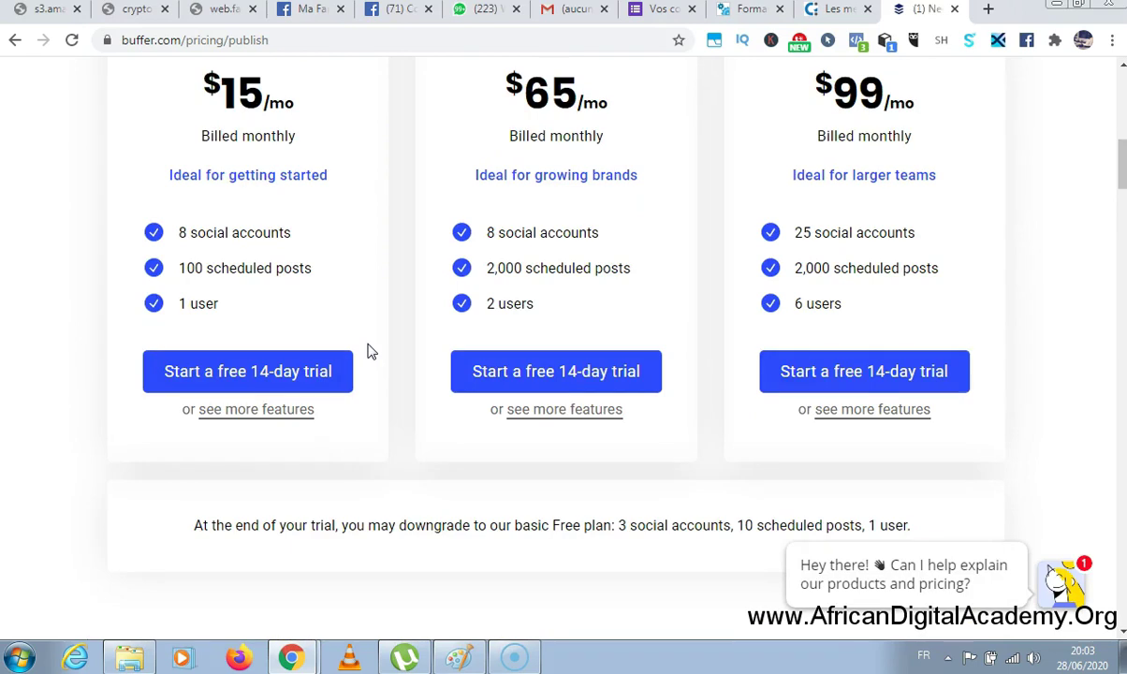
{"action": "left_click", "coordinate": [338, 390]}
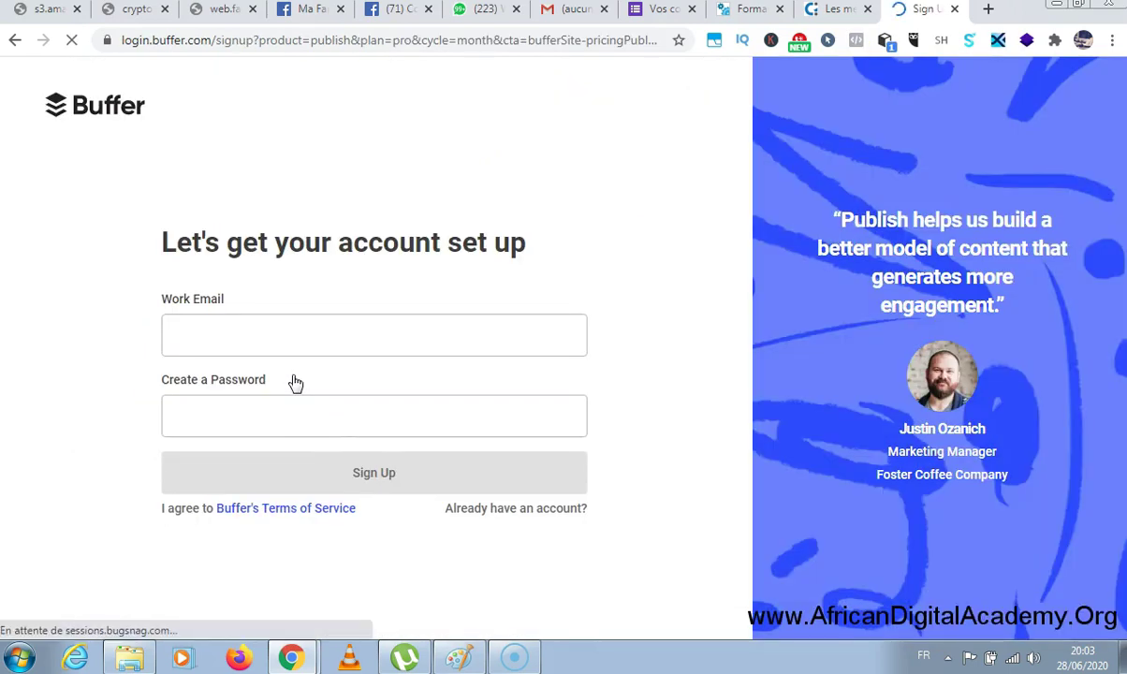
Fill in the work email on the account sign-up form using the saved address suggestion.
{"action": "left_click", "coordinate": [306, 348]}
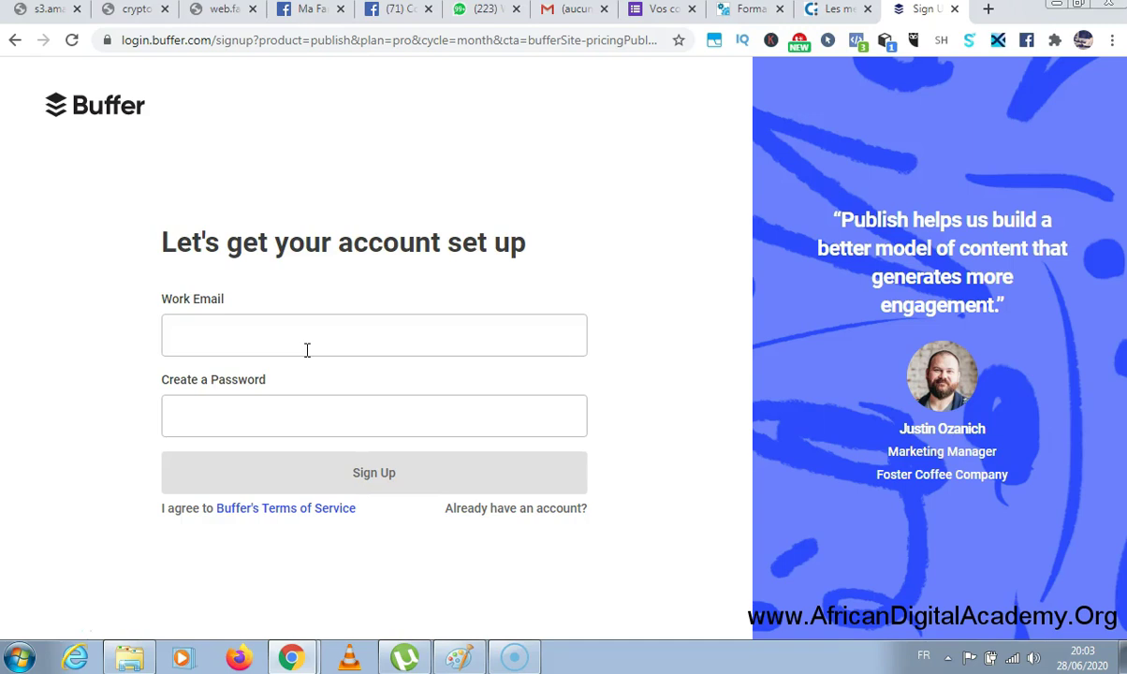
{"action": "left_click", "coordinate": [477, 517]}
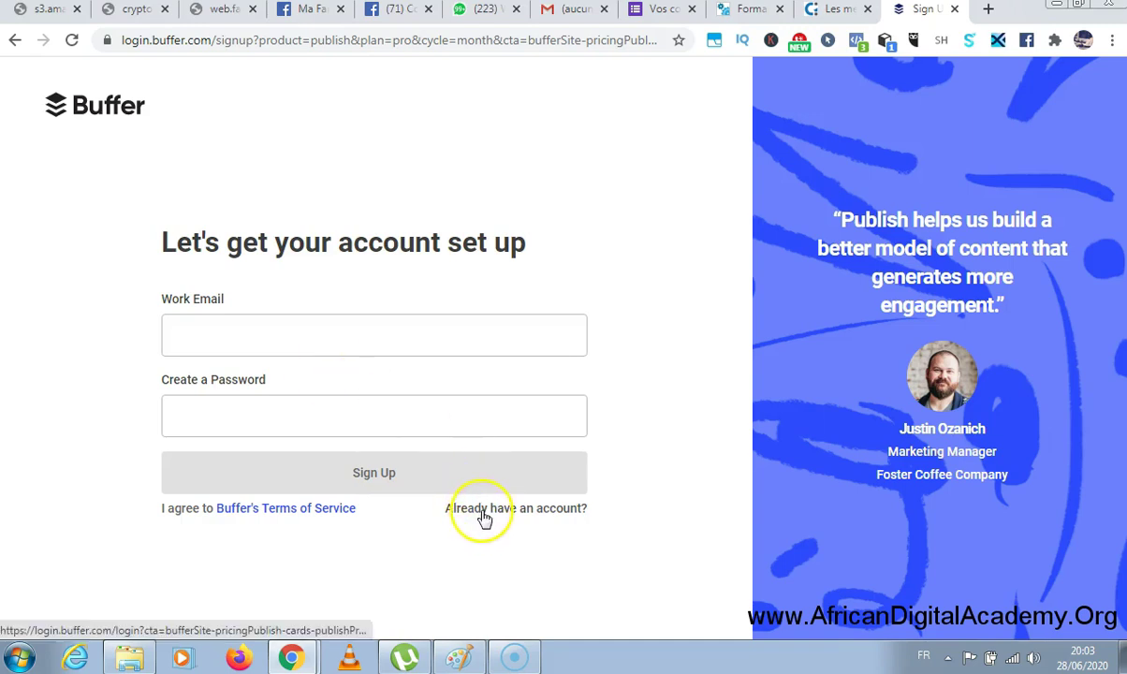
{"action": "left_click", "coordinate": [377, 415]}
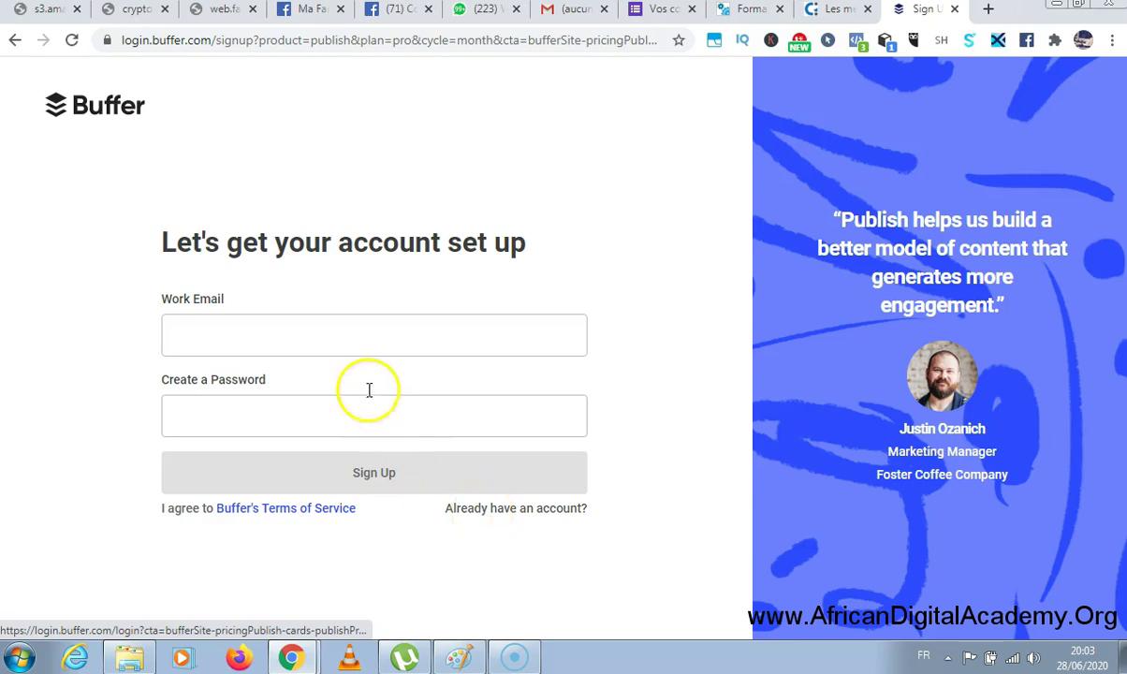
{"action": "left_click", "coordinate": [365, 336]}
{"action": "left_click", "coordinate": [365, 337]}
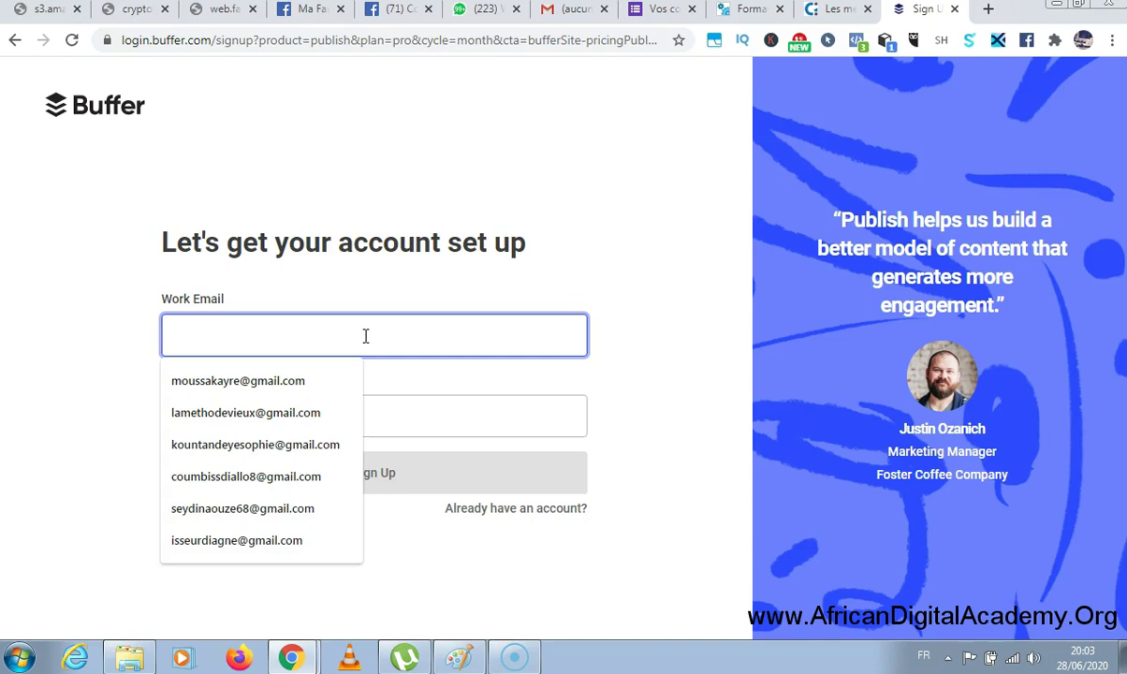
{"action": "type", "text": "digit"}
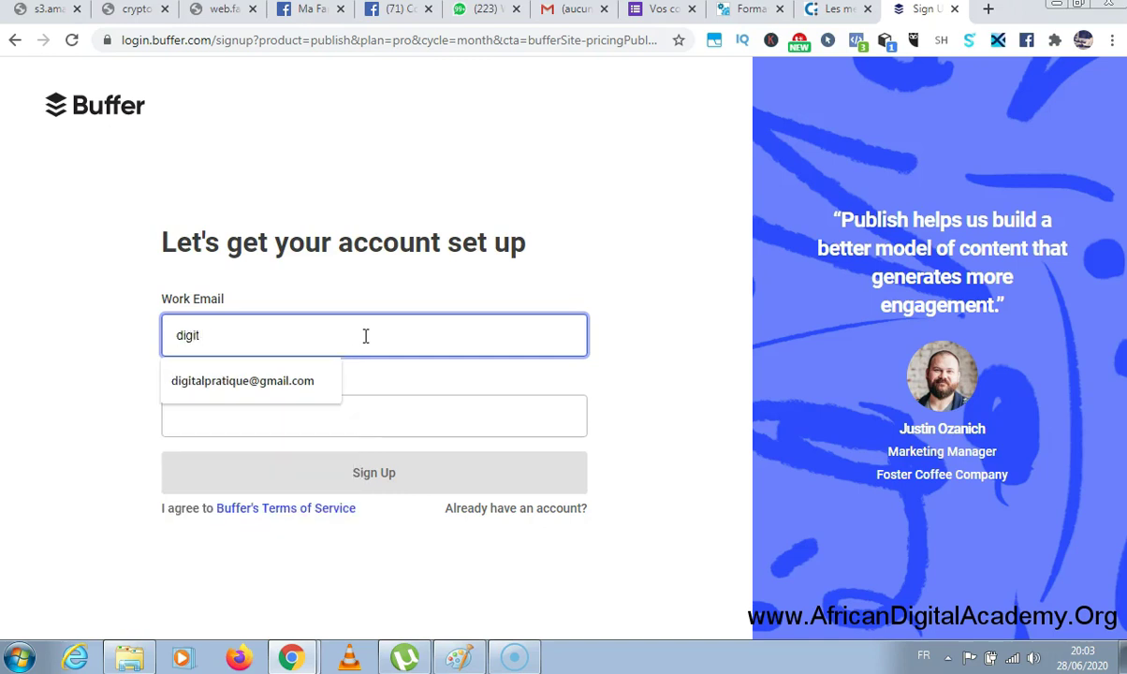
{"action": "left_click", "coordinate": [298, 381]}
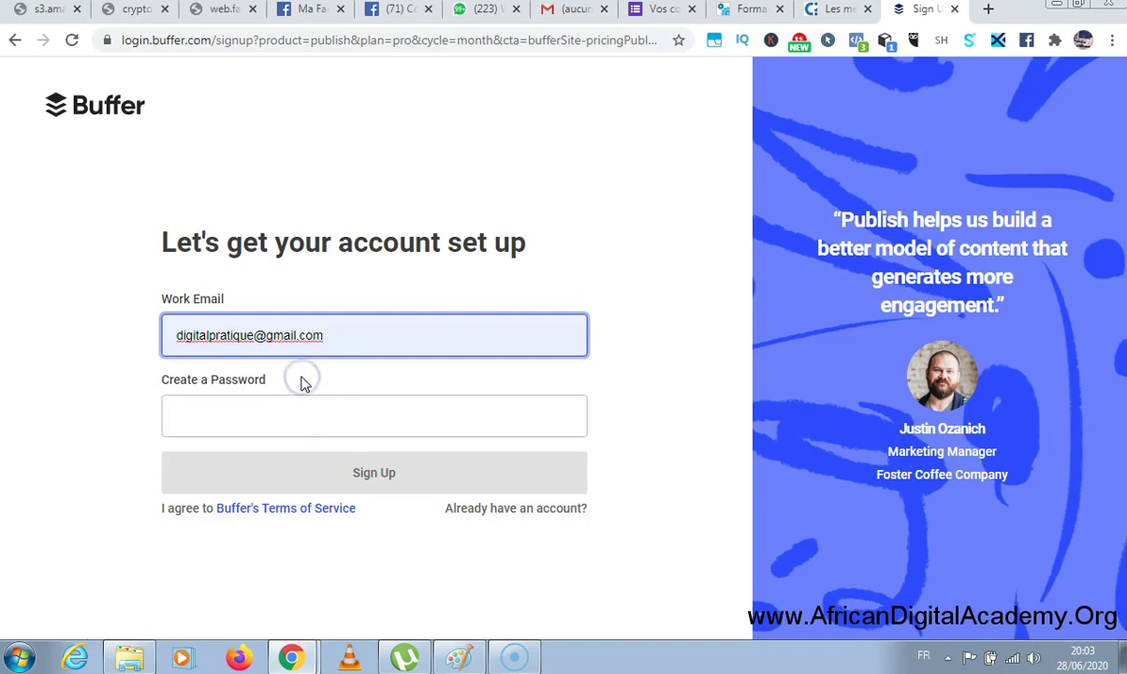
Sign up with a new account password and decline to save that password in the browser.
{"action": "left_click", "coordinate": [273, 422]}
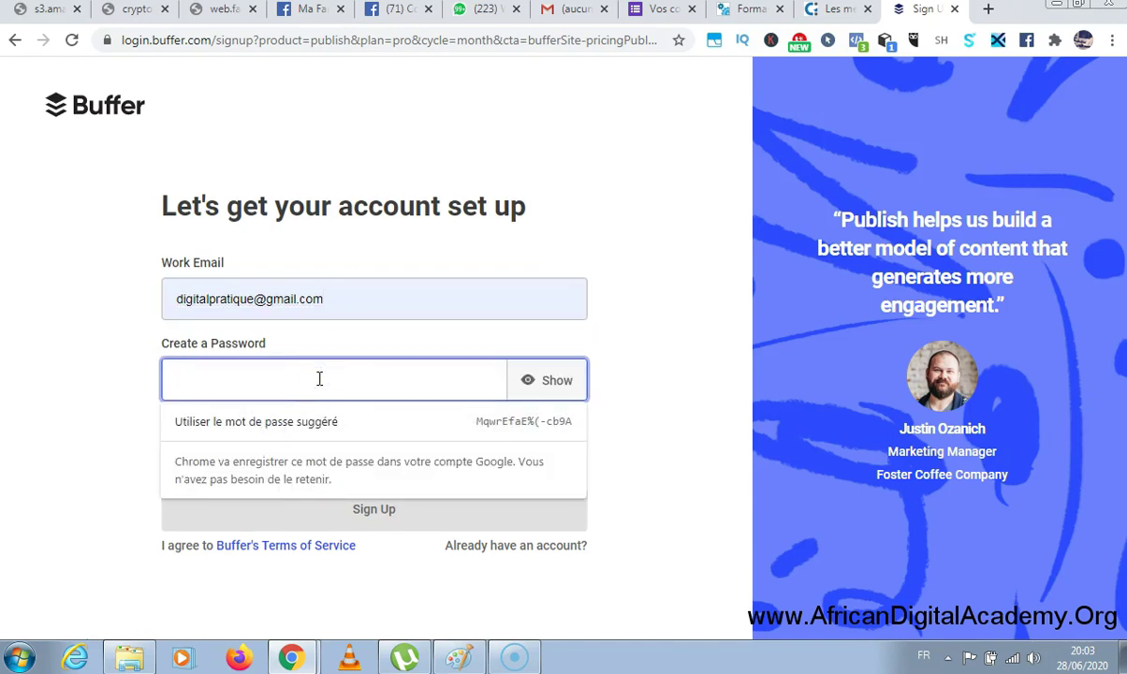
{"action": "type", "text": "•••••••"}
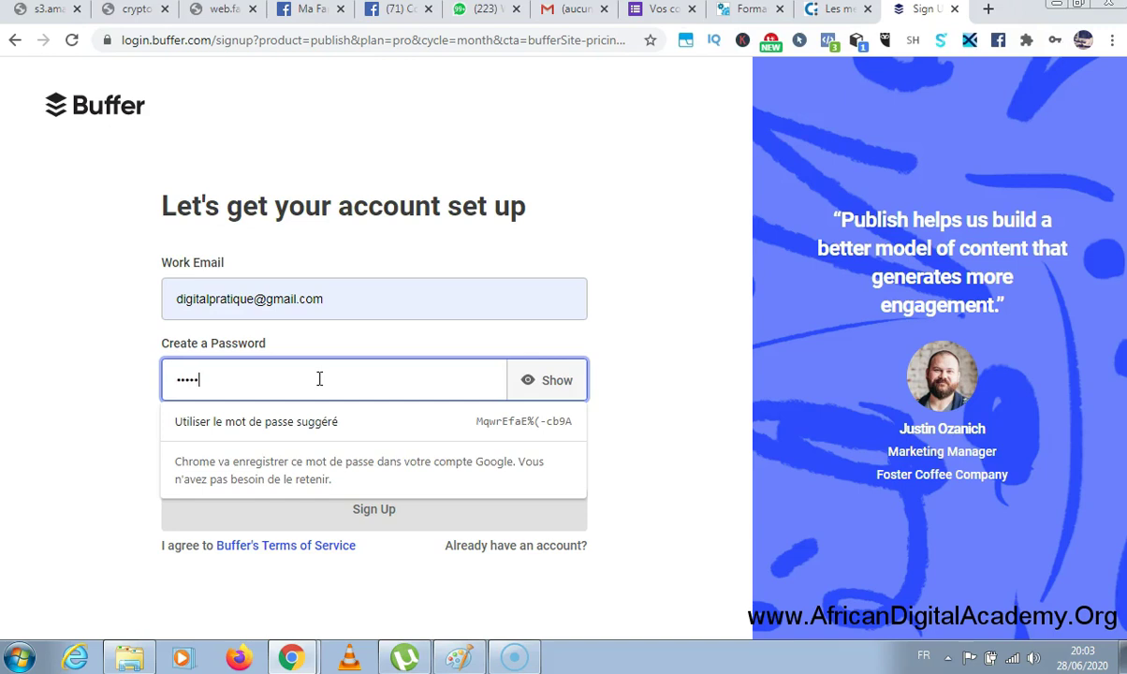
{"action": "type", "text": "•••••"}
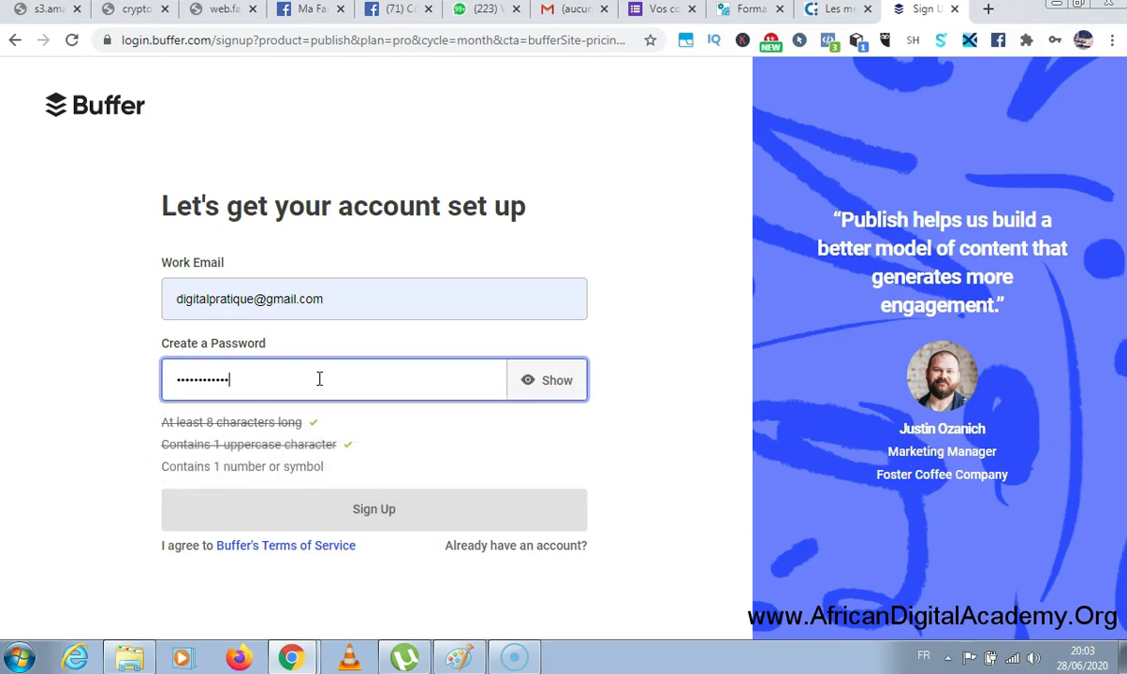
{"action": "type", "text": "••••"}
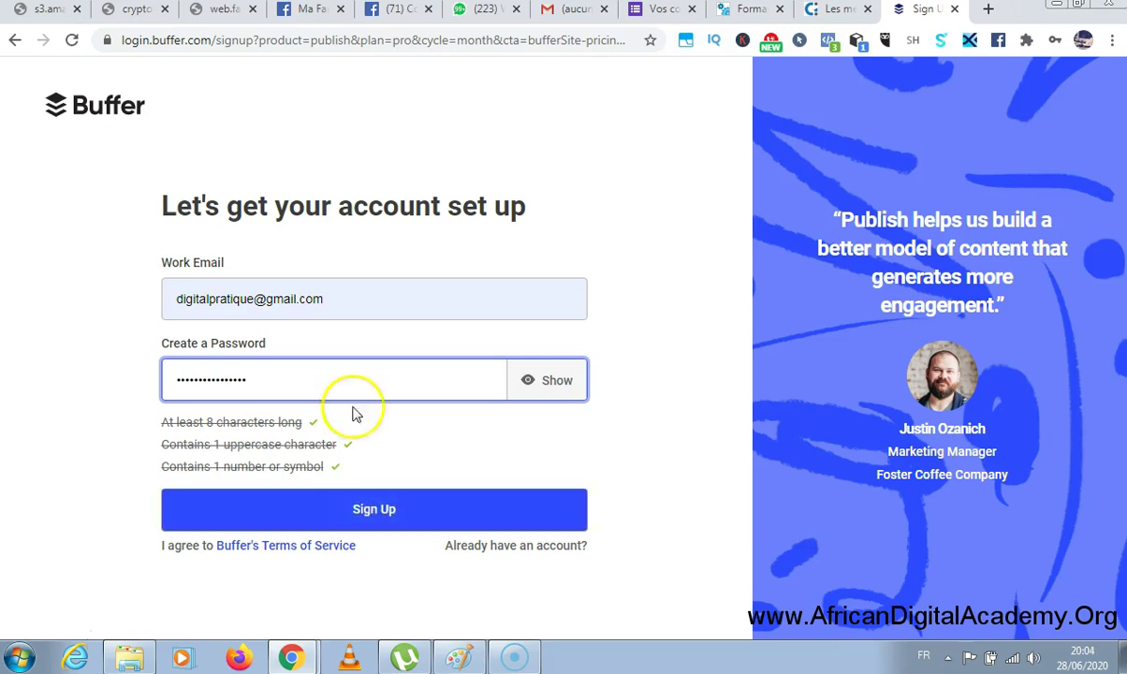
{"action": "left_click", "coordinate": [410, 518]}
{"action": "left_click", "coordinate": [410, 517]}
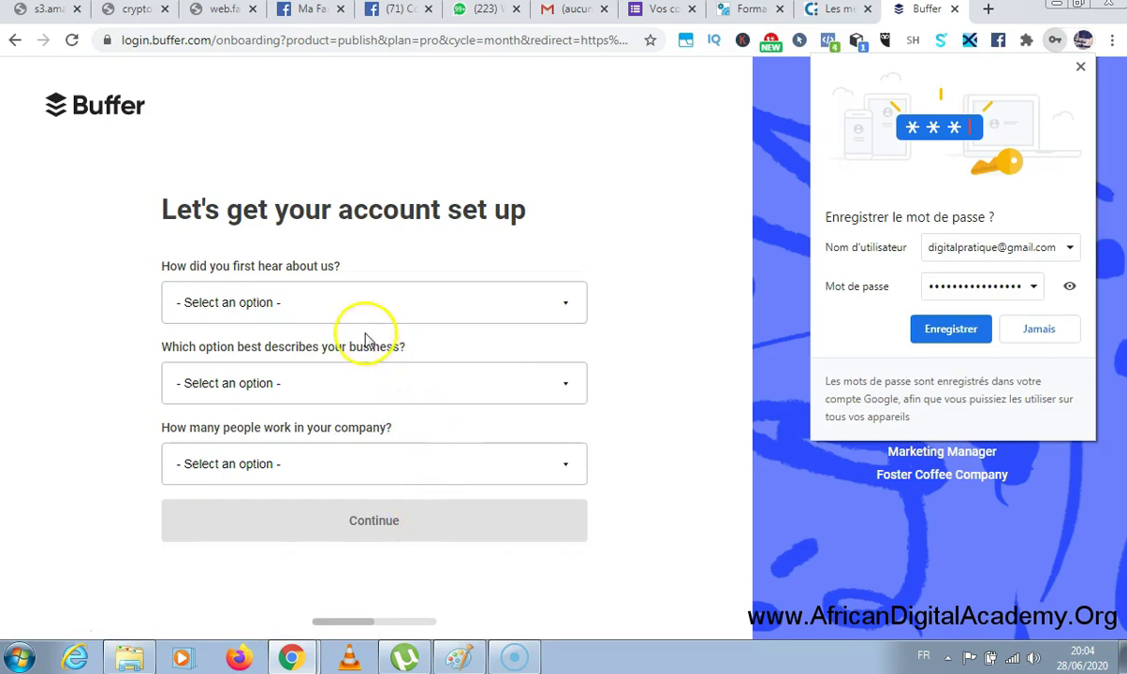
{"action": "left_click", "coordinate": [1033, 332]}
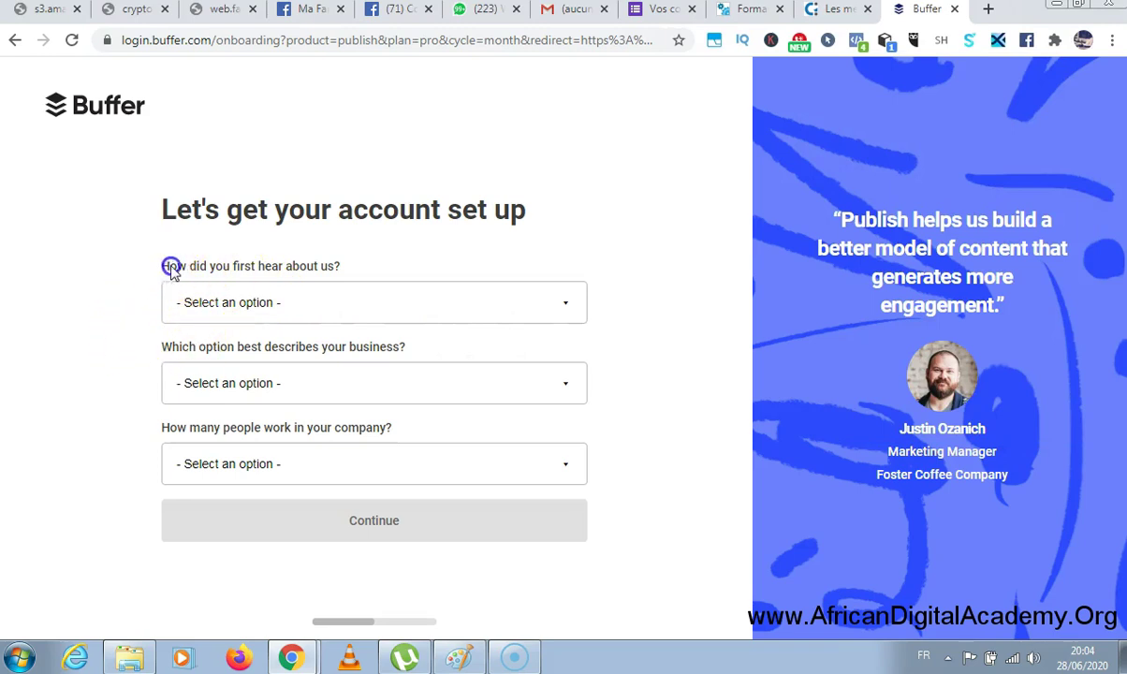
Submit the onboarding answers Friend, family or work colleague, SaaS (software as a service), and Fewer than 5 employees (including you).
{"action": "left_click", "coordinate": [251, 300]}
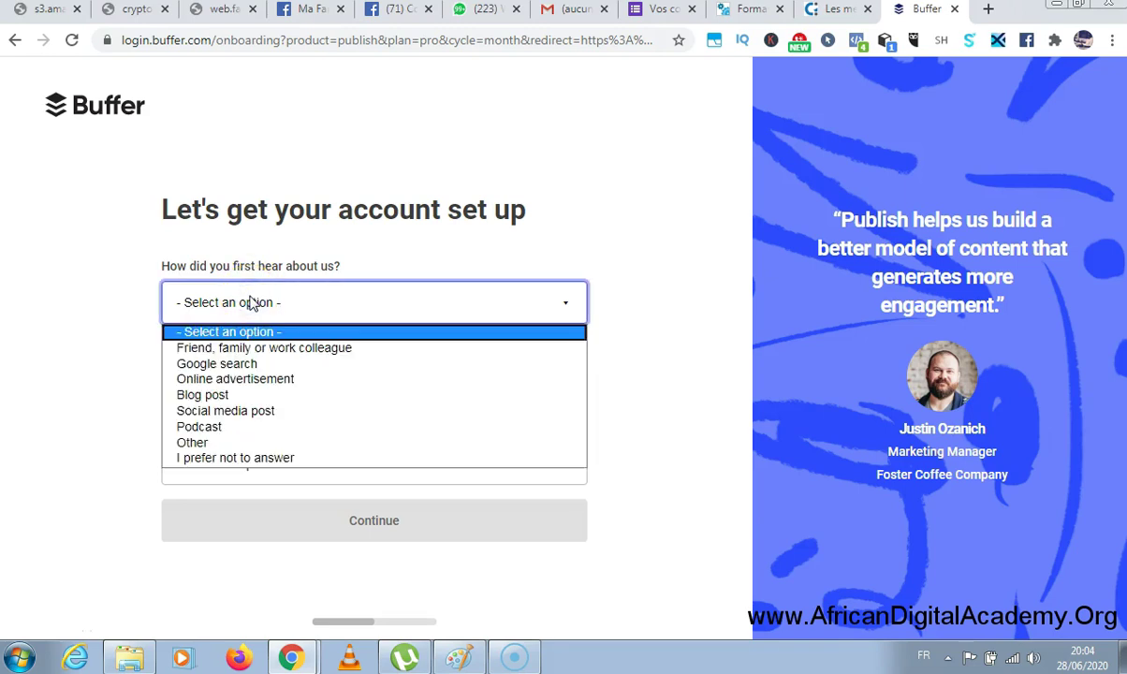
{"action": "left_click", "coordinate": [269, 348]}
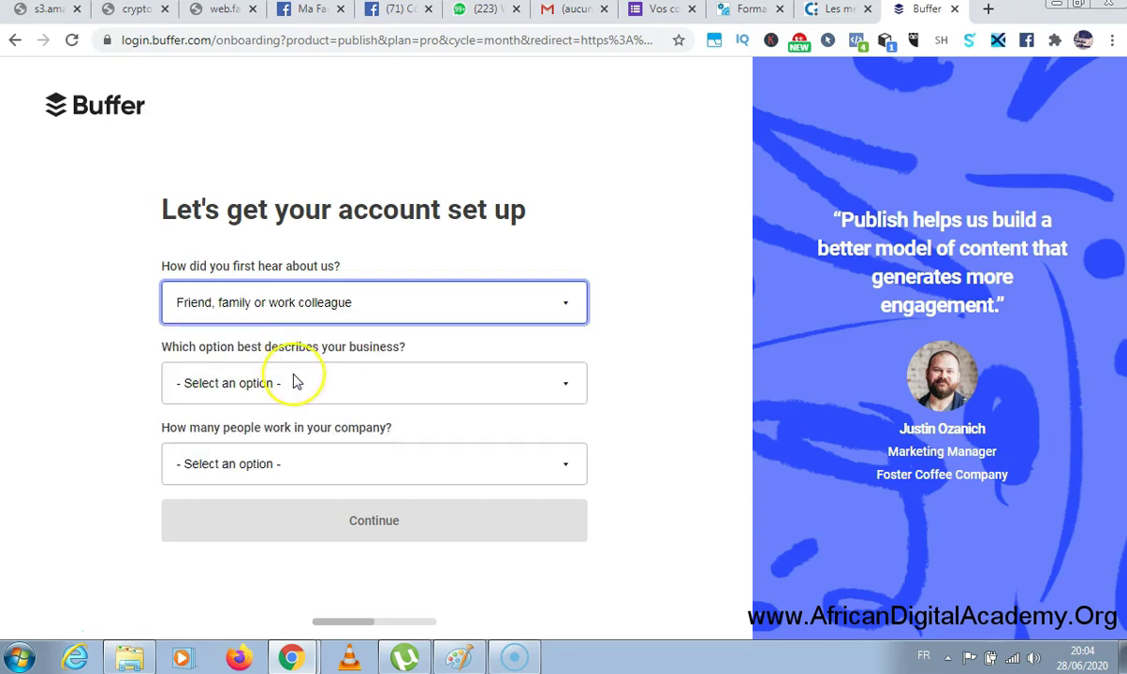
{"action": "left_click", "coordinate": [294, 381]}
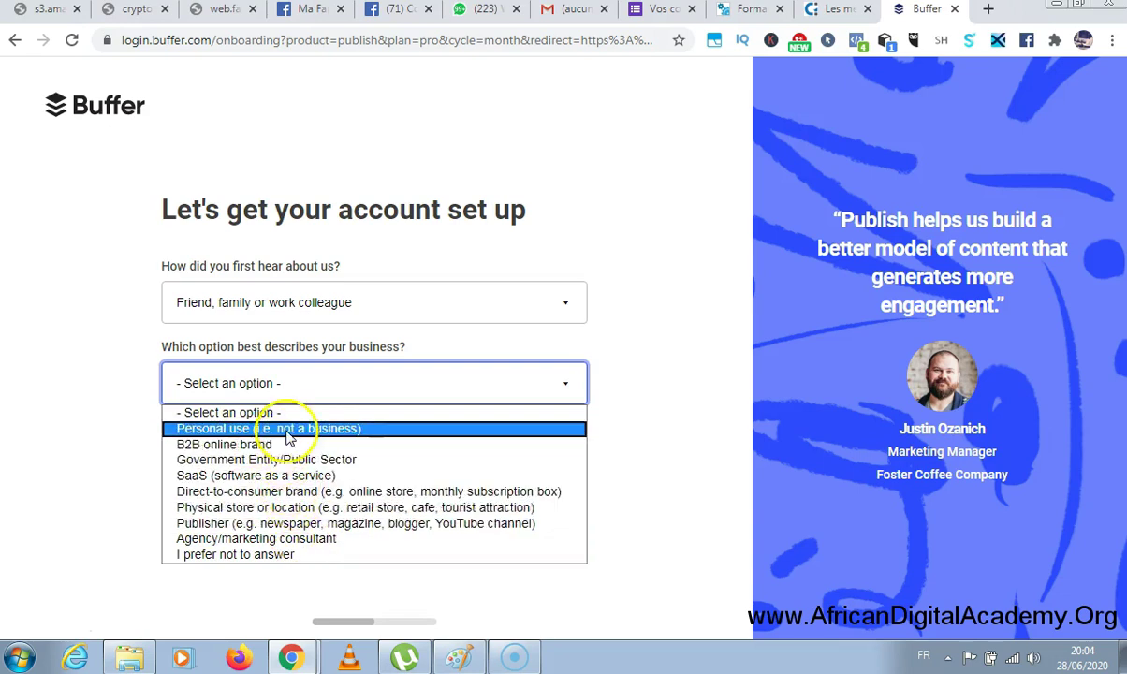
{"action": "left_click", "coordinate": [292, 477]}
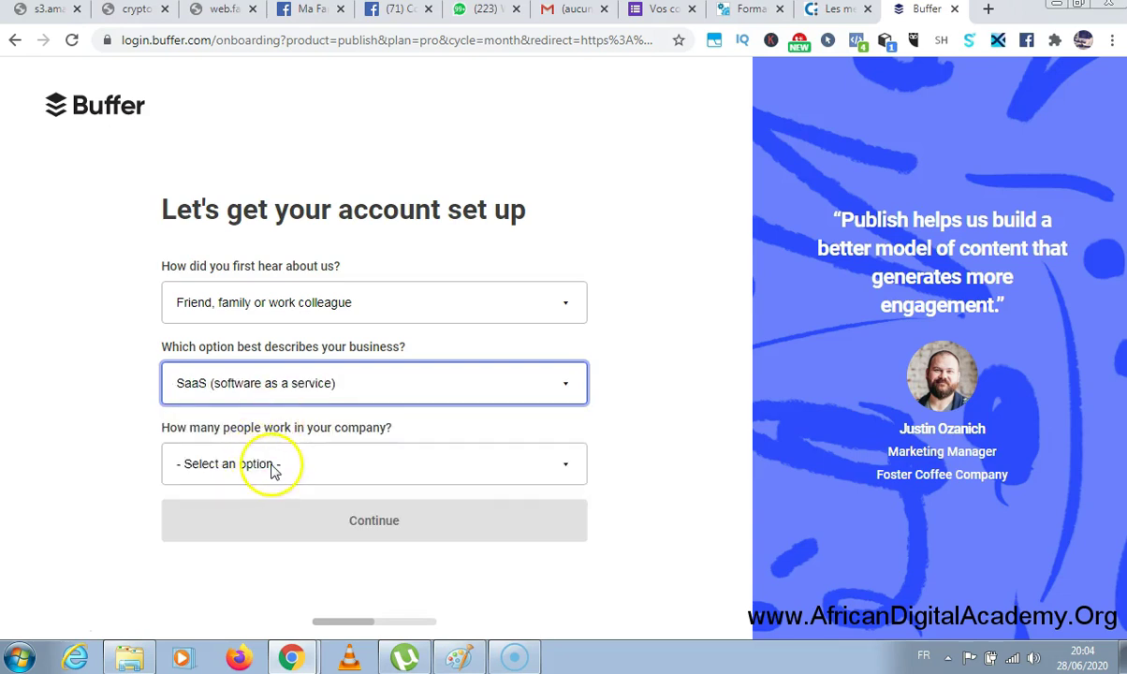
{"action": "left_click", "coordinate": [273, 471]}
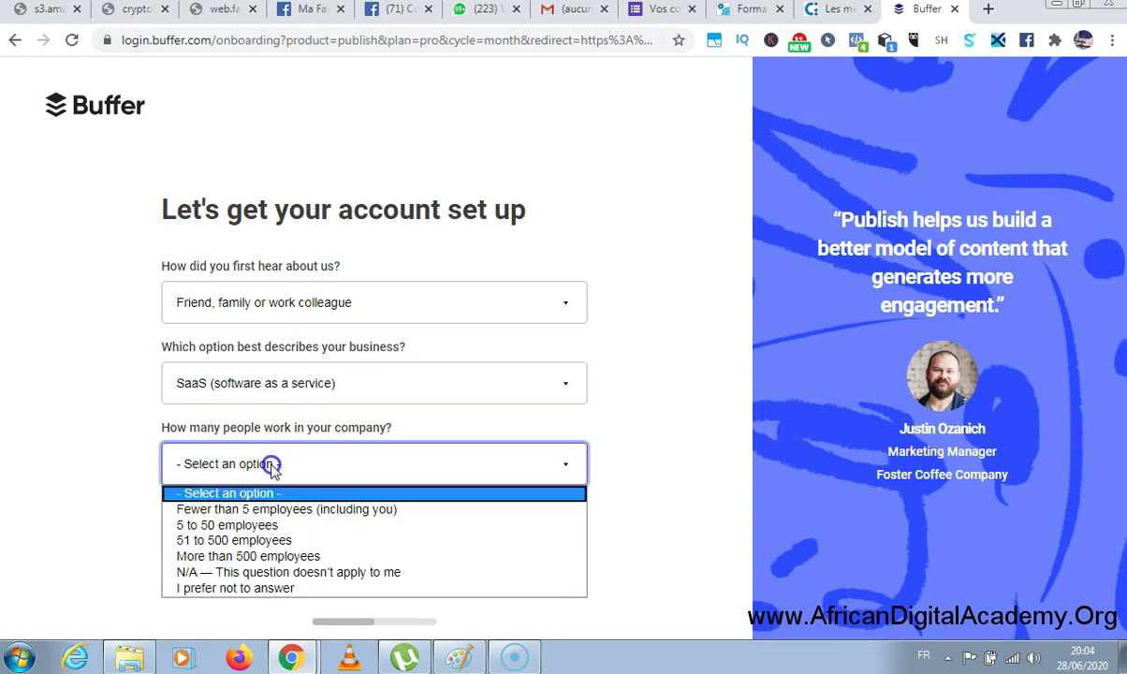
{"action": "left_click", "coordinate": [263, 510]}
{"action": "left_click", "coordinate": [376, 522]}
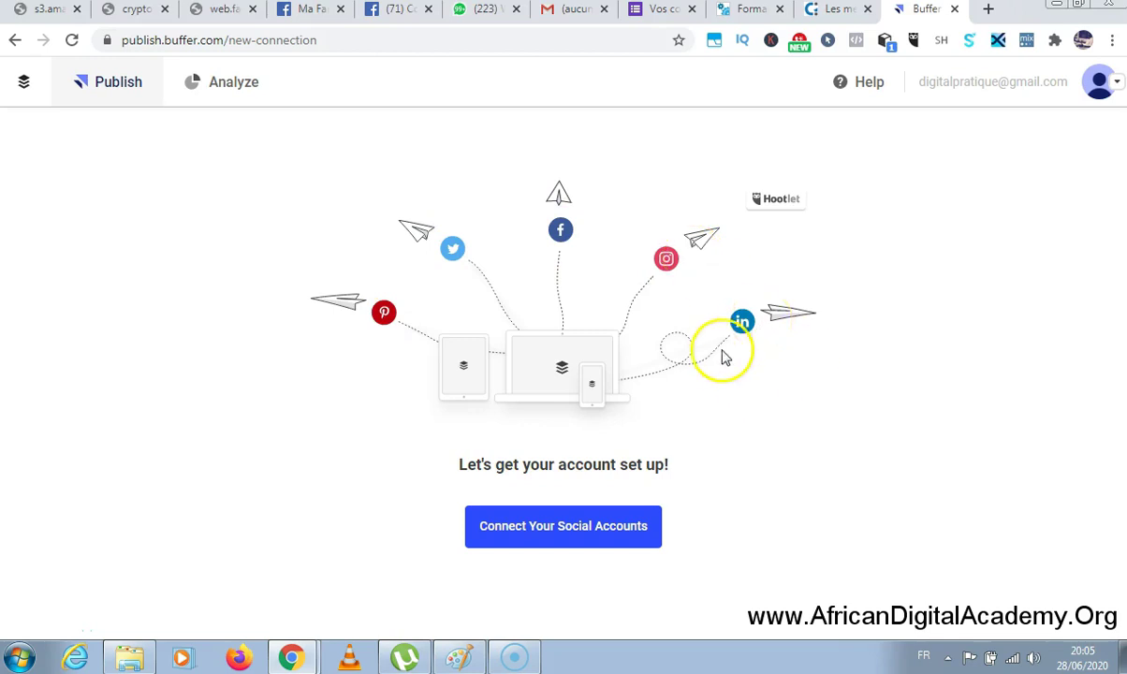
Start connecting a Facebook Page as a social account and continue with the Facebook profile already signed in.
{"action": "left_click", "coordinate": [568, 530]}
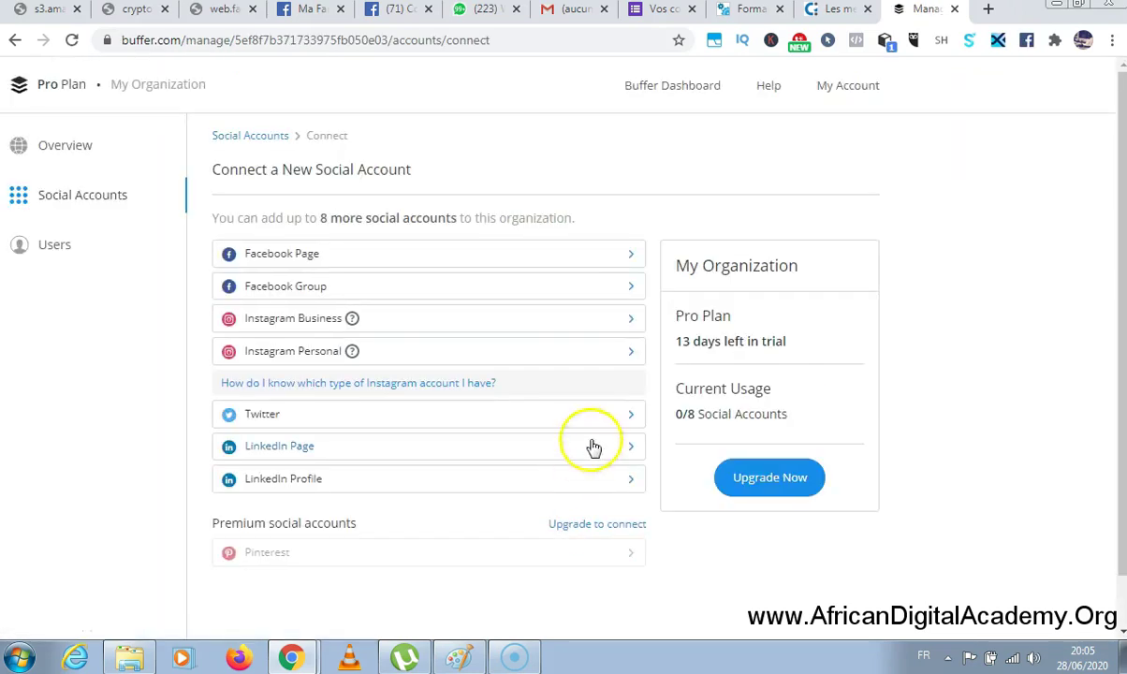
{"action": "left_click", "coordinate": [444, 254]}
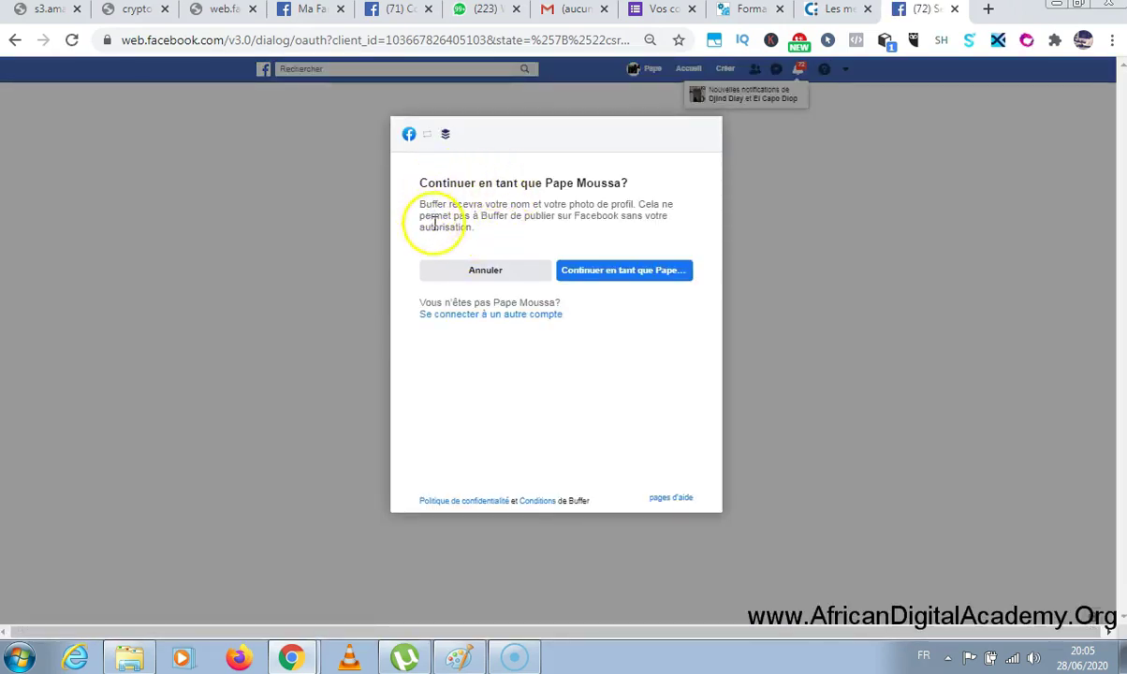
{"action": "left_click_drag", "start_coordinate": [433, 183], "coordinate": [619, 181]}
{"action": "left_click", "coordinate": [568, 183]}
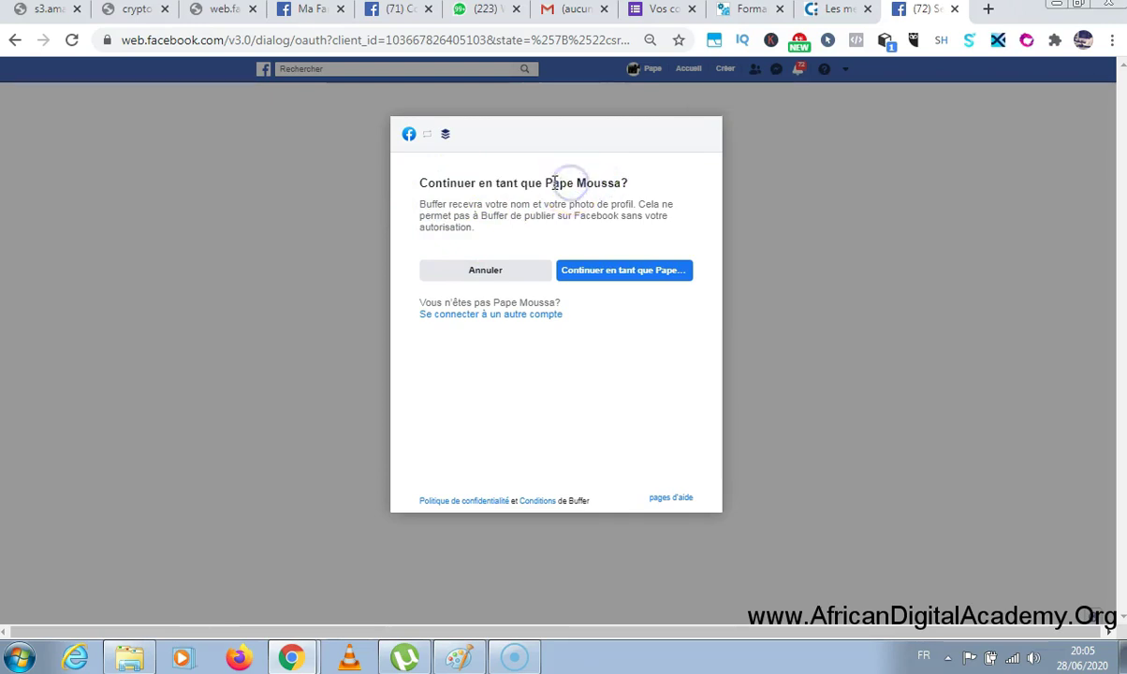
{"action": "left_click_drag", "start_coordinate": [546, 183], "coordinate": [611, 182]}
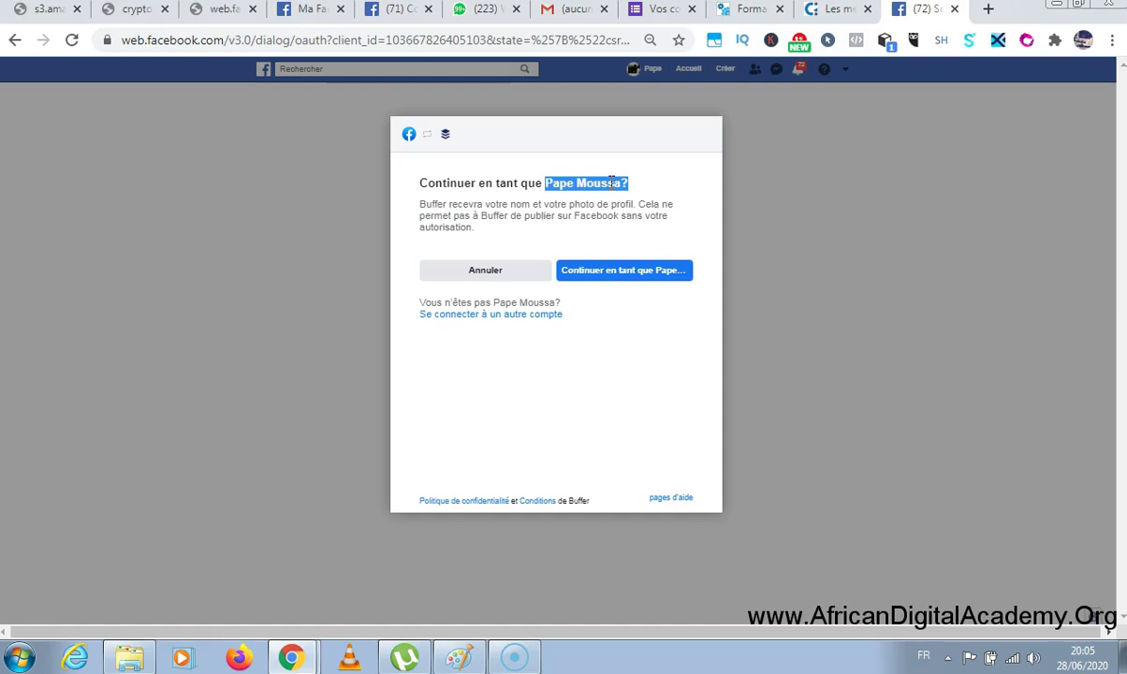
{"action": "left_click", "coordinate": [650, 271]}
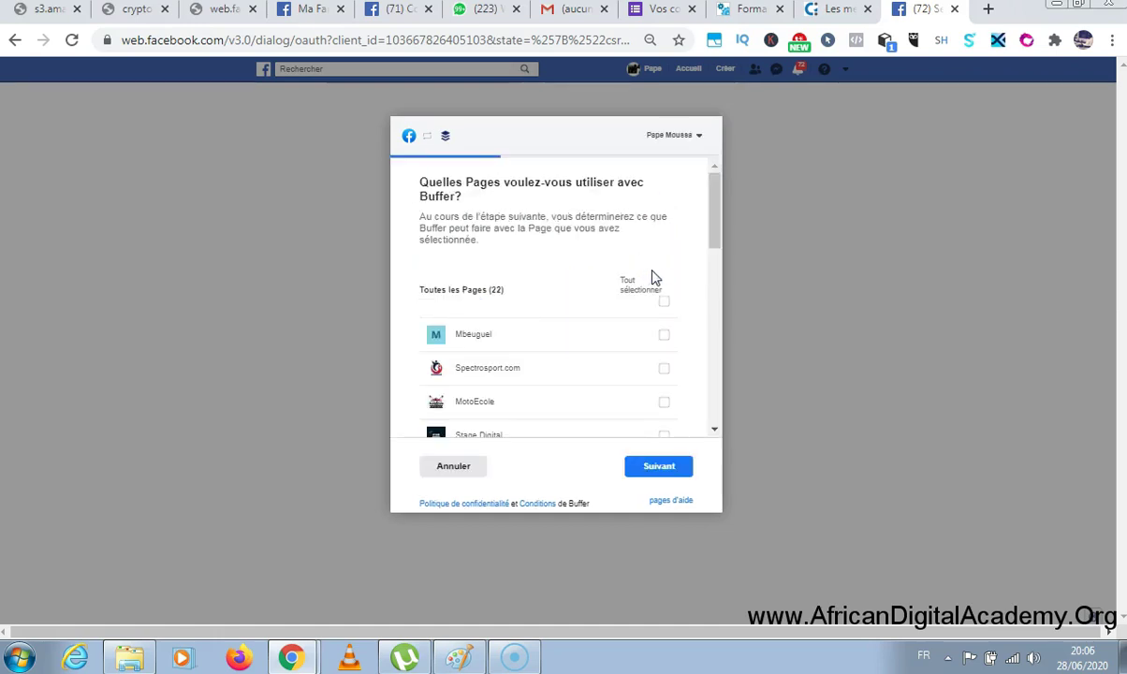
Choose the African Digital Academy page as the Facebook Page for Buffer to use and continue to the permissions.
{"action": "left_click", "coordinate": [712, 216]}
{"action": "left_click_drag", "start_coordinate": [711, 217], "coordinate": [714, 413]}
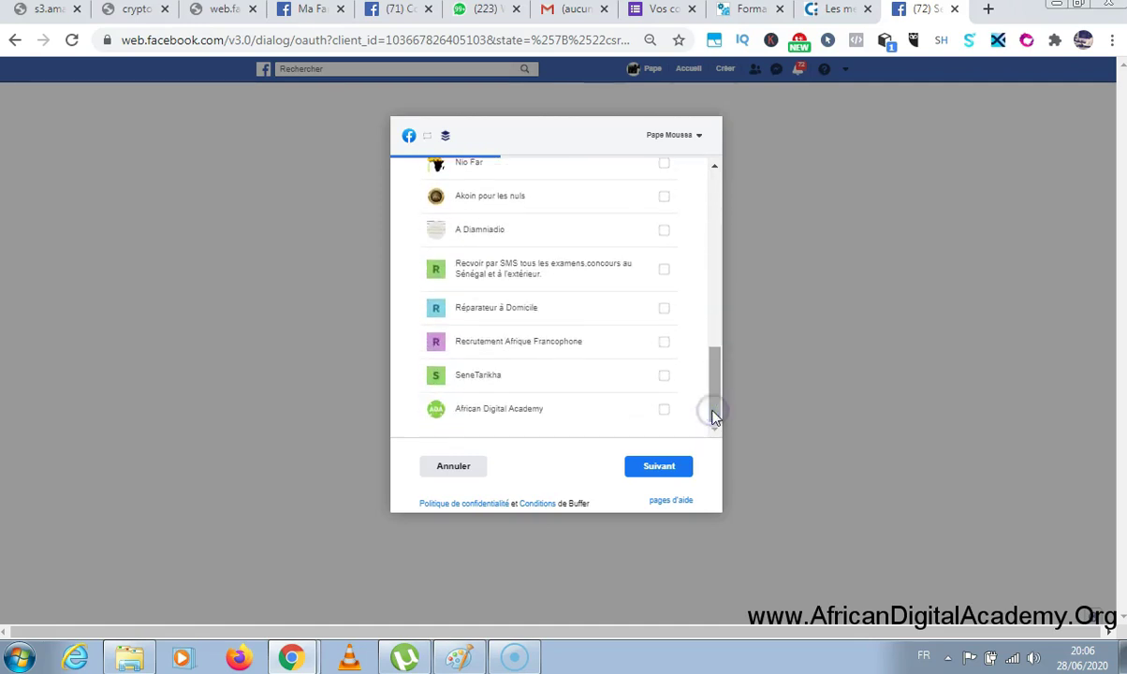
{"action": "left_click", "coordinate": [600, 418]}
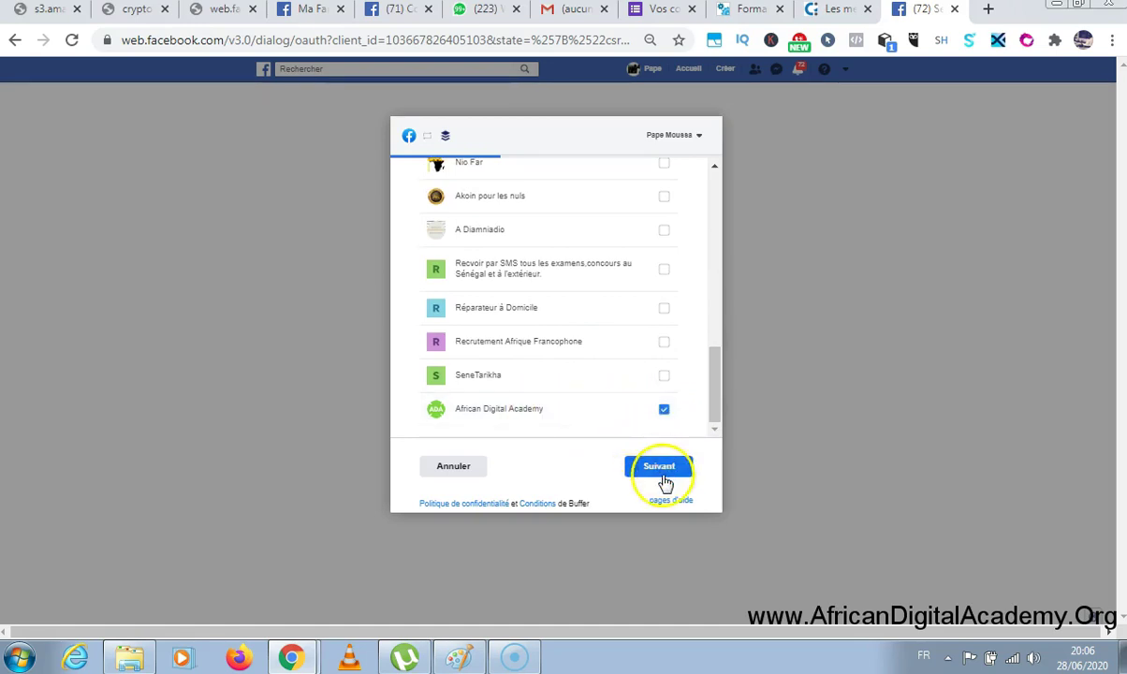
{"action": "left_click", "coordinate": [661, 467]}
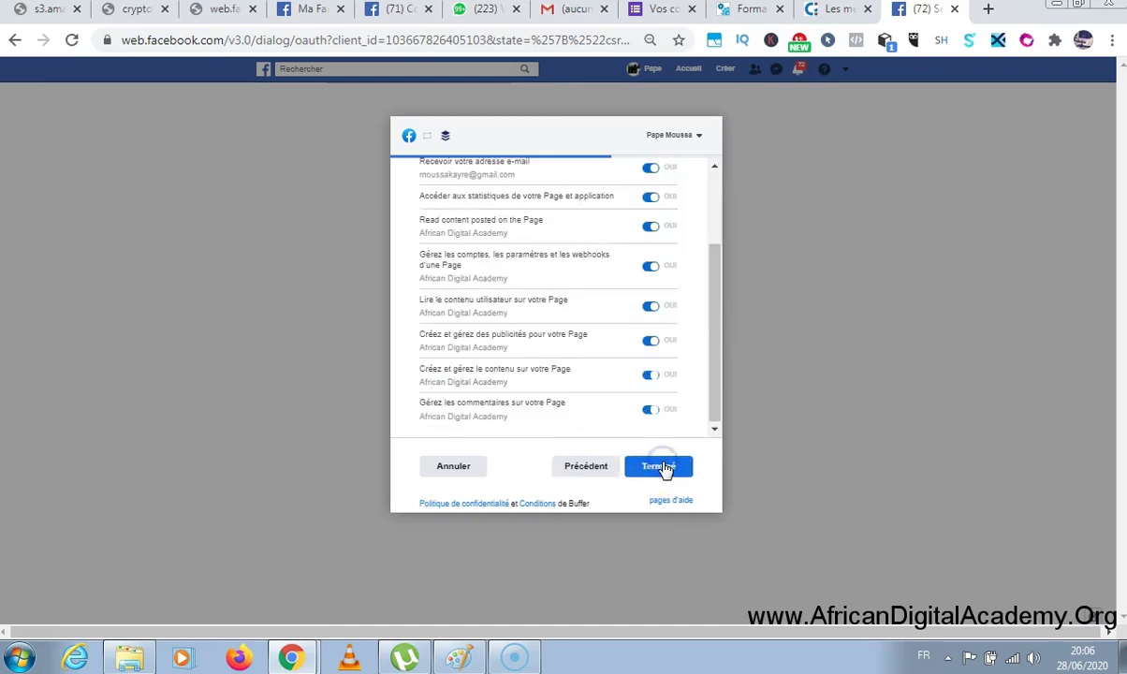
Review the page permissions, grant Buffer all of them and acknowledge the completed Facebook association.
{"action": "mouse_move", "coordinate": [720, 352]}
{"action": "left_mouse_down"}
{"action": "mouse_move", "coordinate": [714, 241]}
{"action": "mouse_move", "coordinate": [714, 355]}
{"action": "left_mouse_up"}
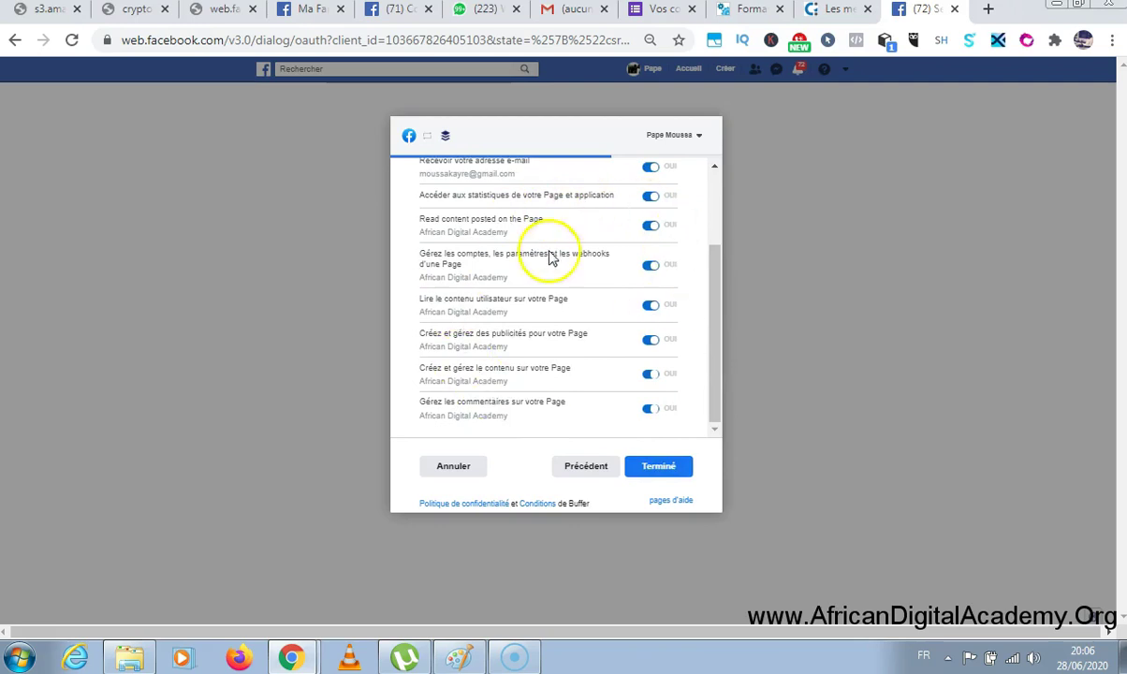
{"action": "left_click_drag", "start_coordinate": [713, 279], "coordinate": [714, 334]}
{"action": "left_click", "coordinate": [656, 477]}
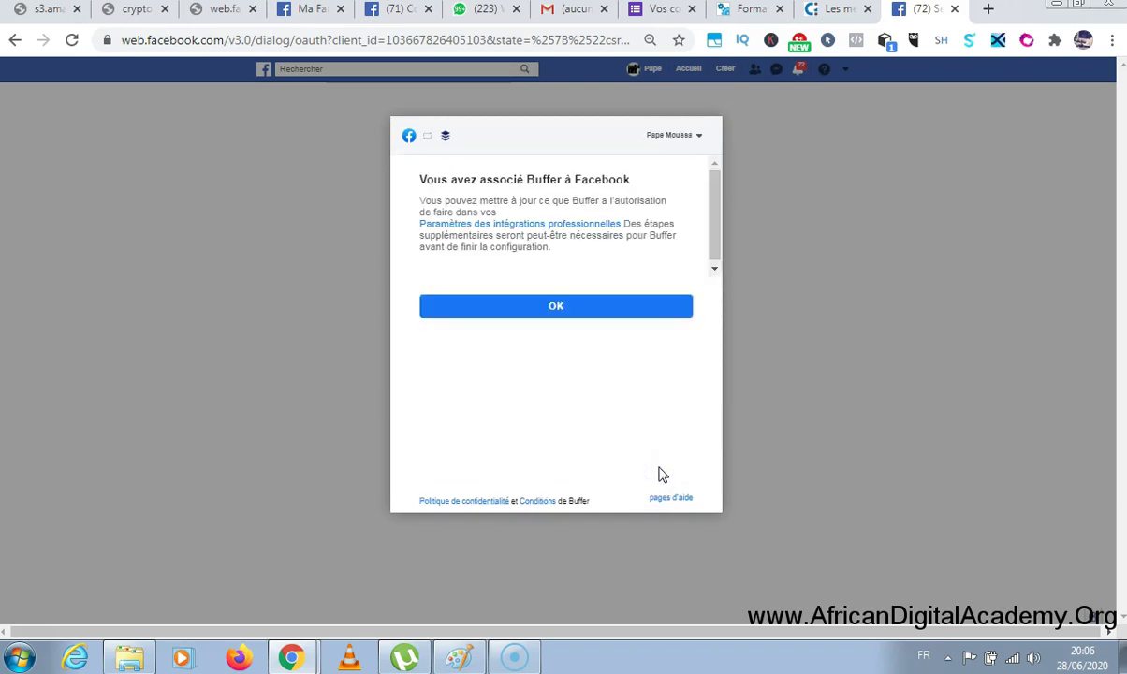
{"action": "left_click_drag", "start_coordinate": [416, 181], "coordinate": [642, 179]}
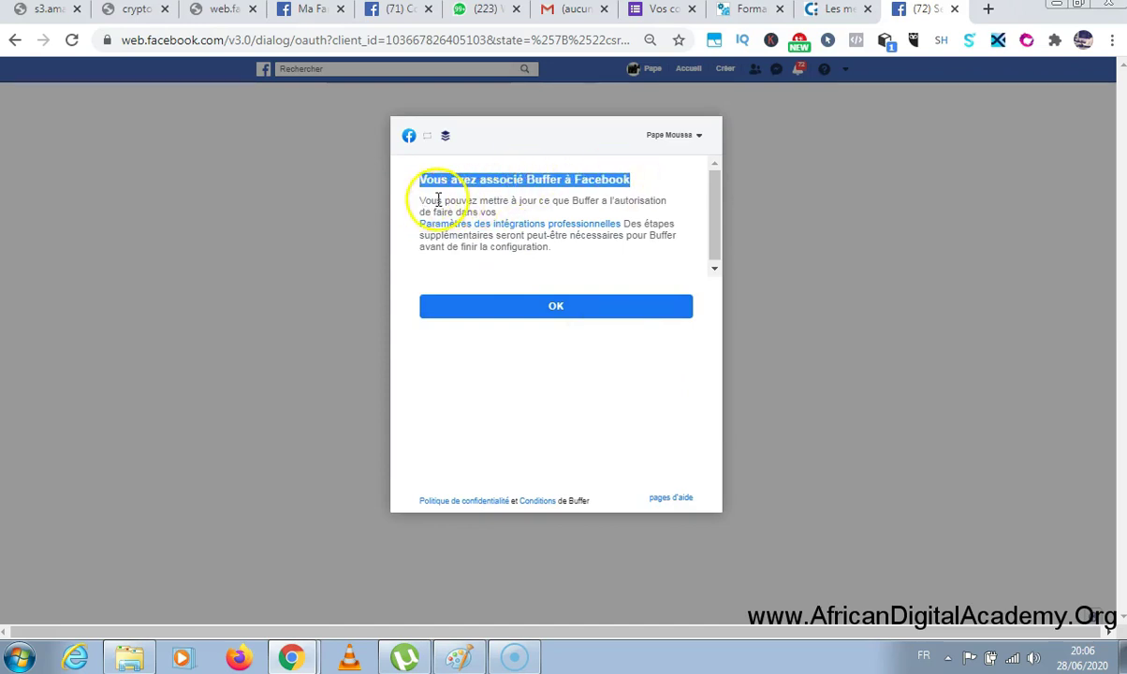
{"action": "left_click_drag", "start_coordinate": [421, 200], "coordinate": [556, 198]}
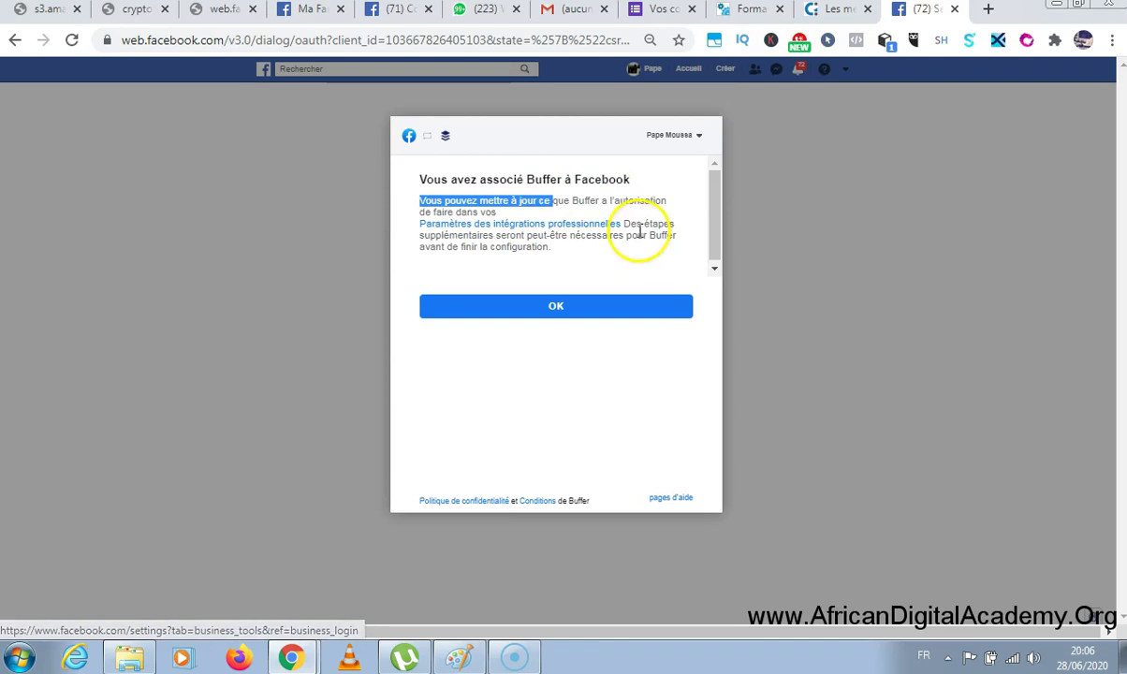
{"action": "left_click", "coordinate": [556, 309]}
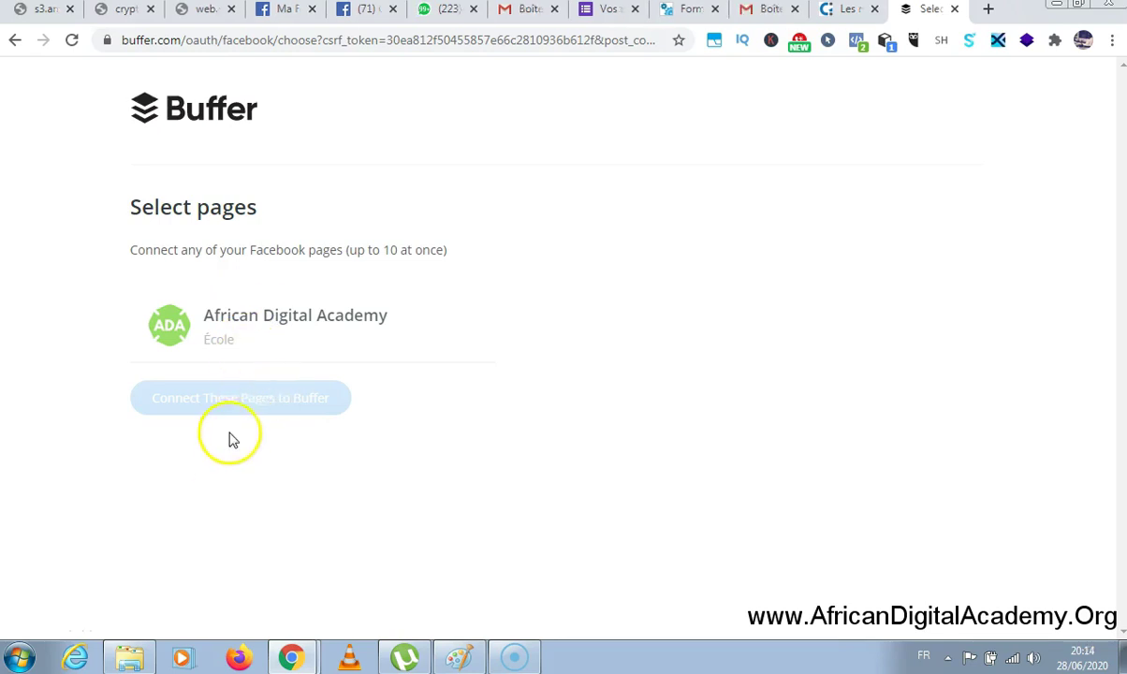
Connect the African Digital Academy page to Buffer, continuing with the existing Facebook authorization settings.
{"action": "left_click", "coordinate": [245, 339]}
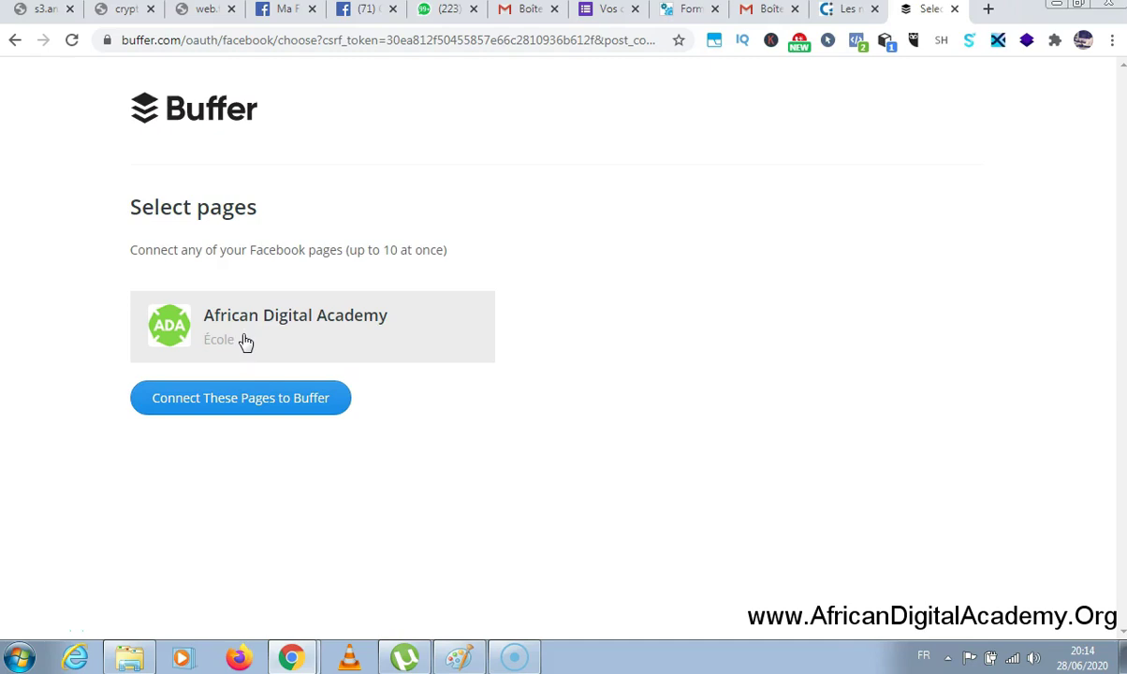
{"action": "left_click", "coordinate": [241, 402]}
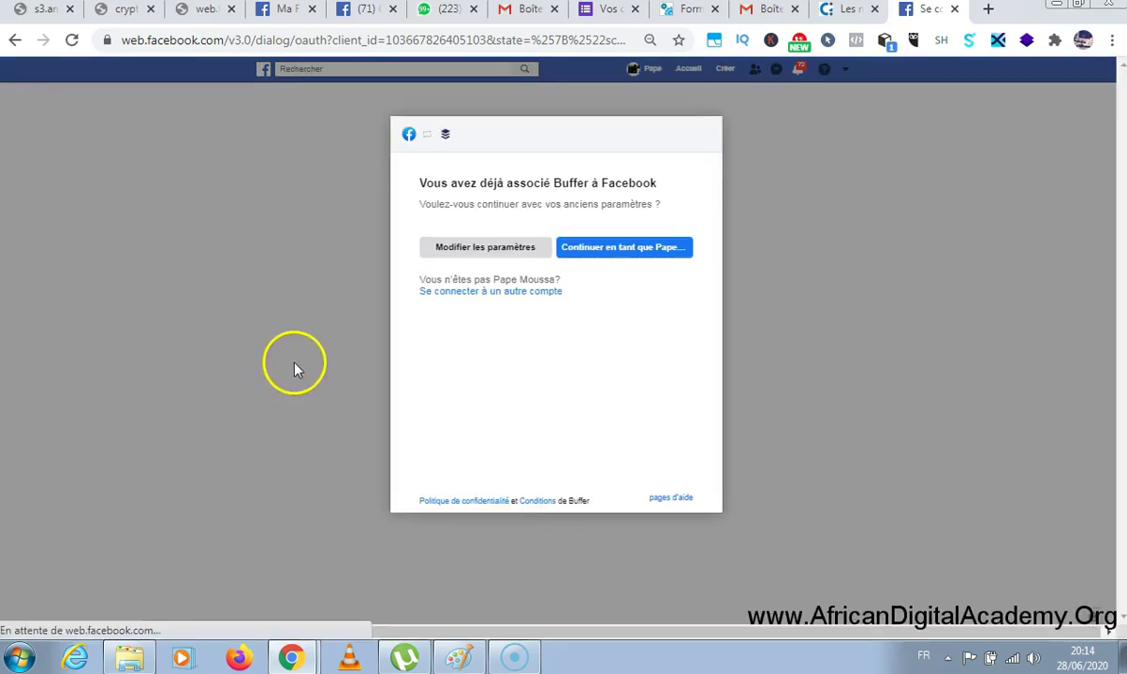
{"action": "left_click", "coordinate": [613, 258]}
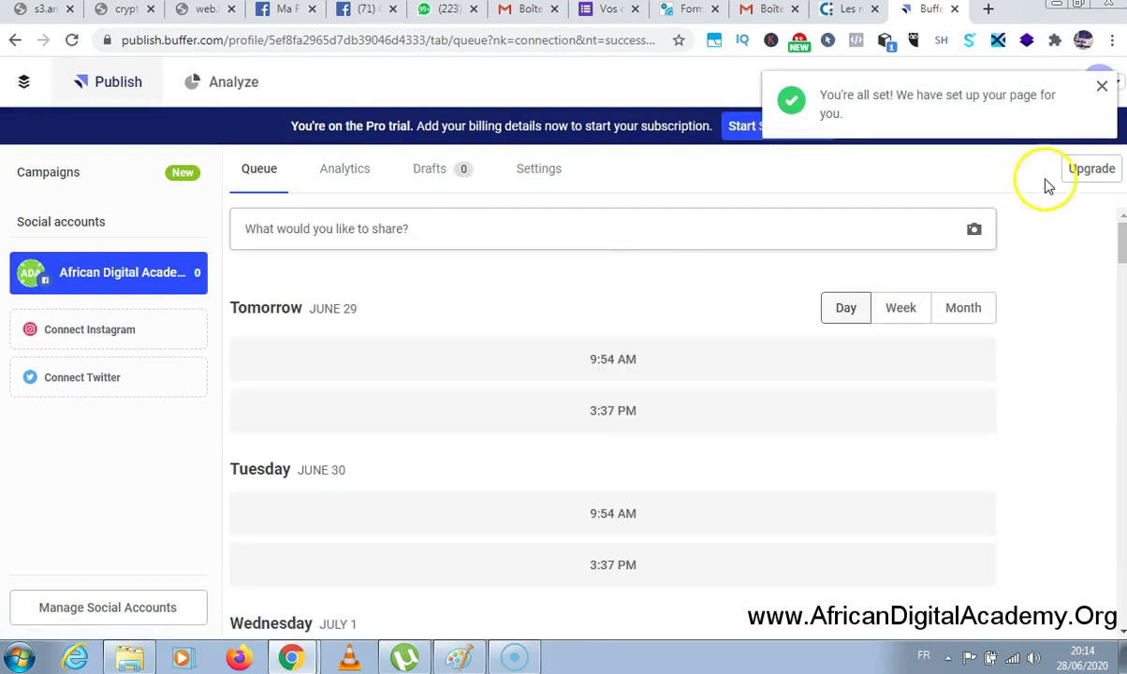
Dismiss the setup notification and the Publish Pro trial welcome message, and show the African Digital Academy page's queue.
{"action": "left_click", "coordinate": [1102, 86]}
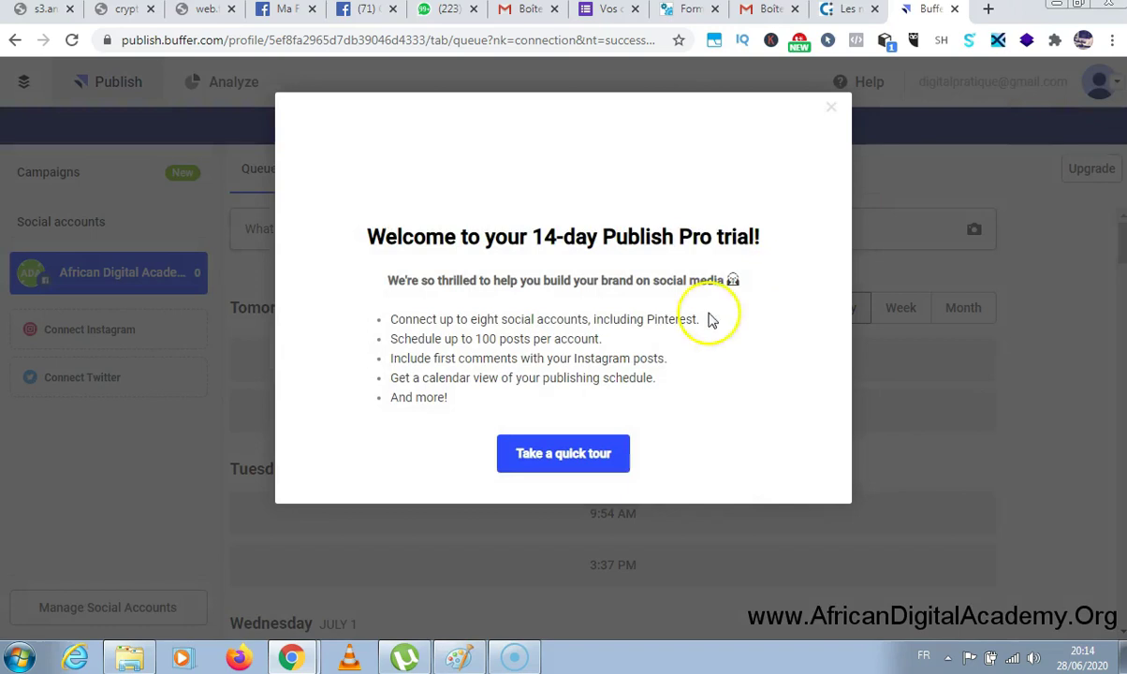
{"action": "left_click", "coordinate": [959, 157]}
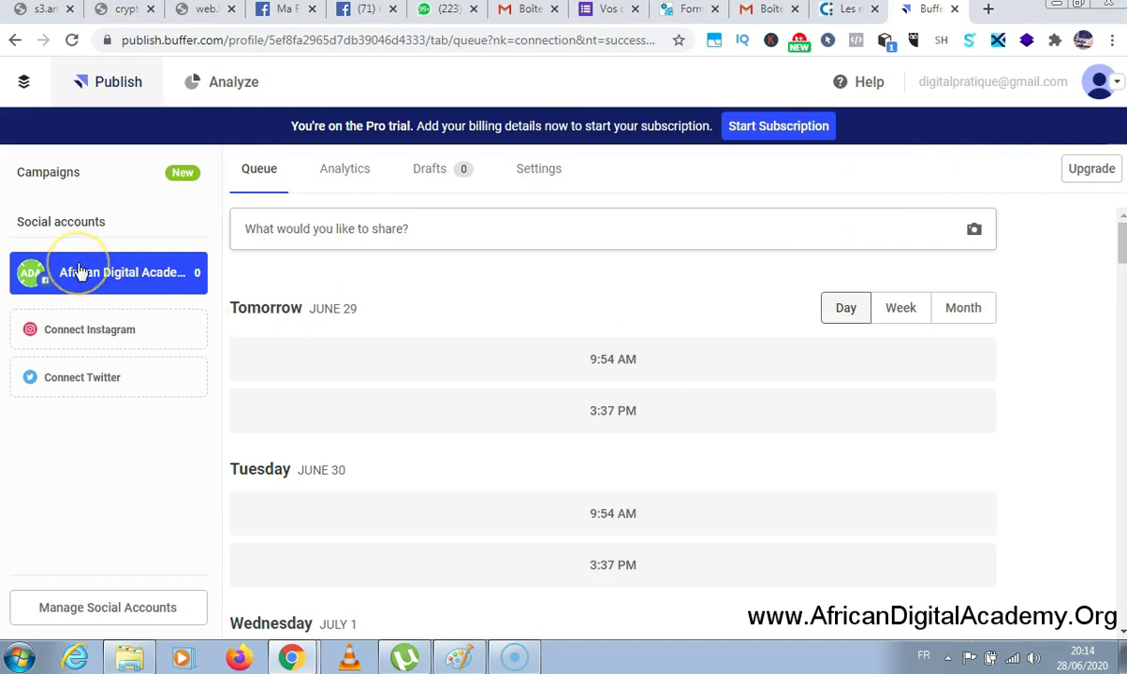
{"action": "left_click", "coordinate": [119, 278]}
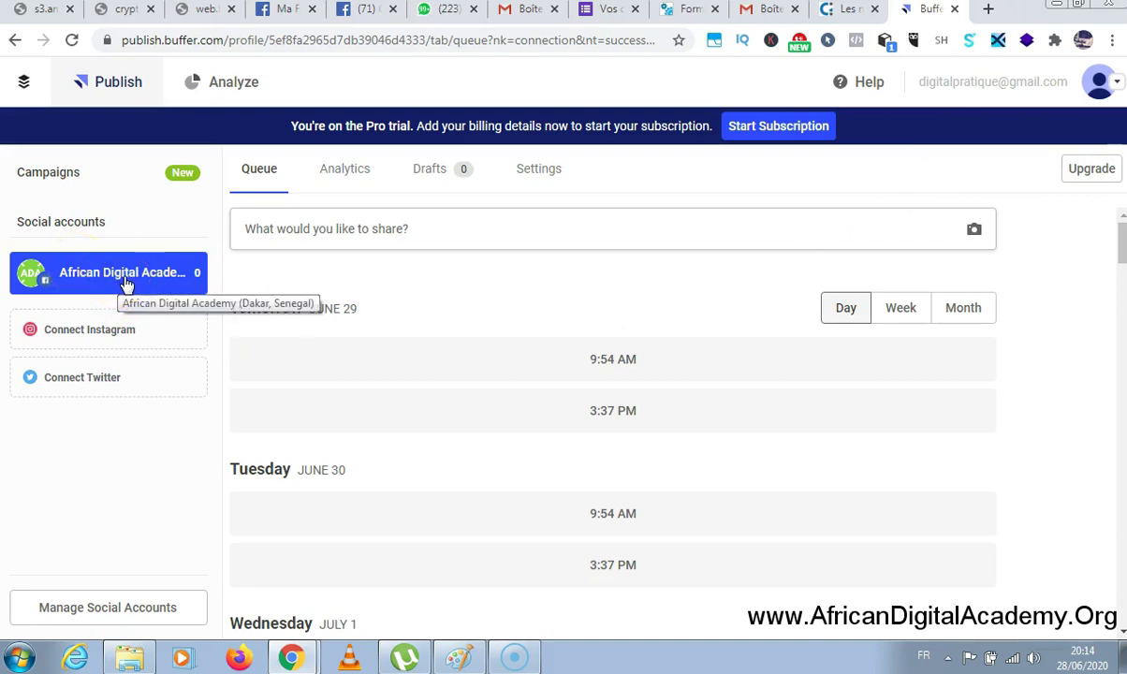
{"action": "left_click", "coordinate": [130, 284]}
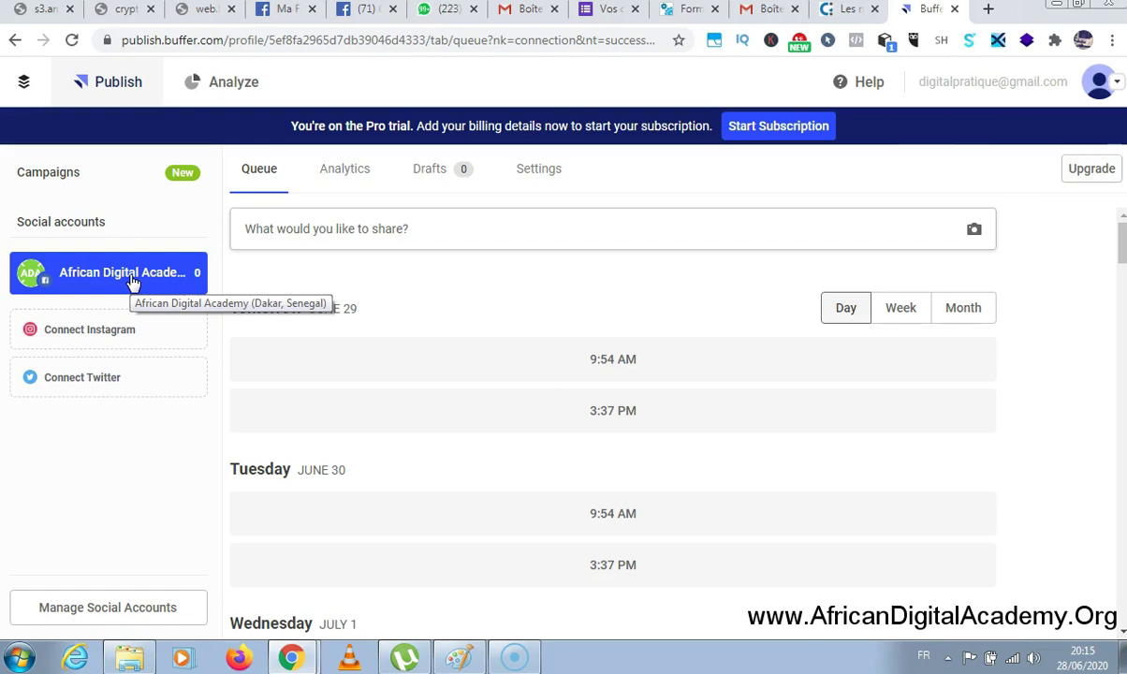
Connect the Twitter account and authorize Buffer to access it.
{"action": "left_click", "coordinate": [125, 298]}
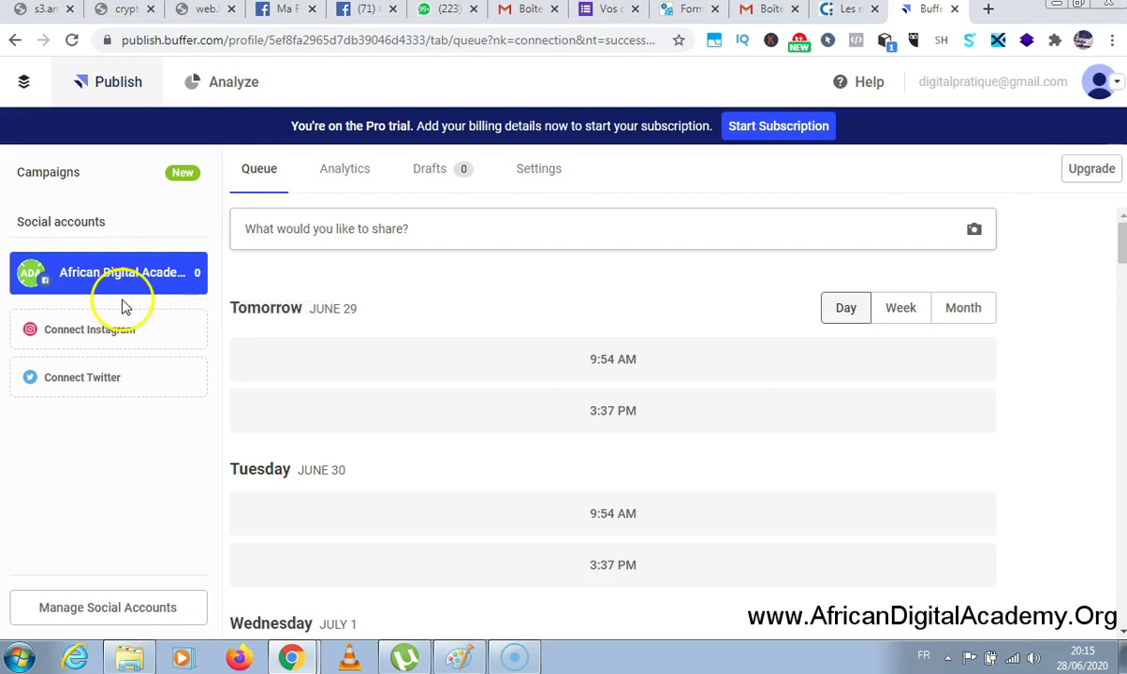
{"action": "left_click", "coordinate": [112, 384]}
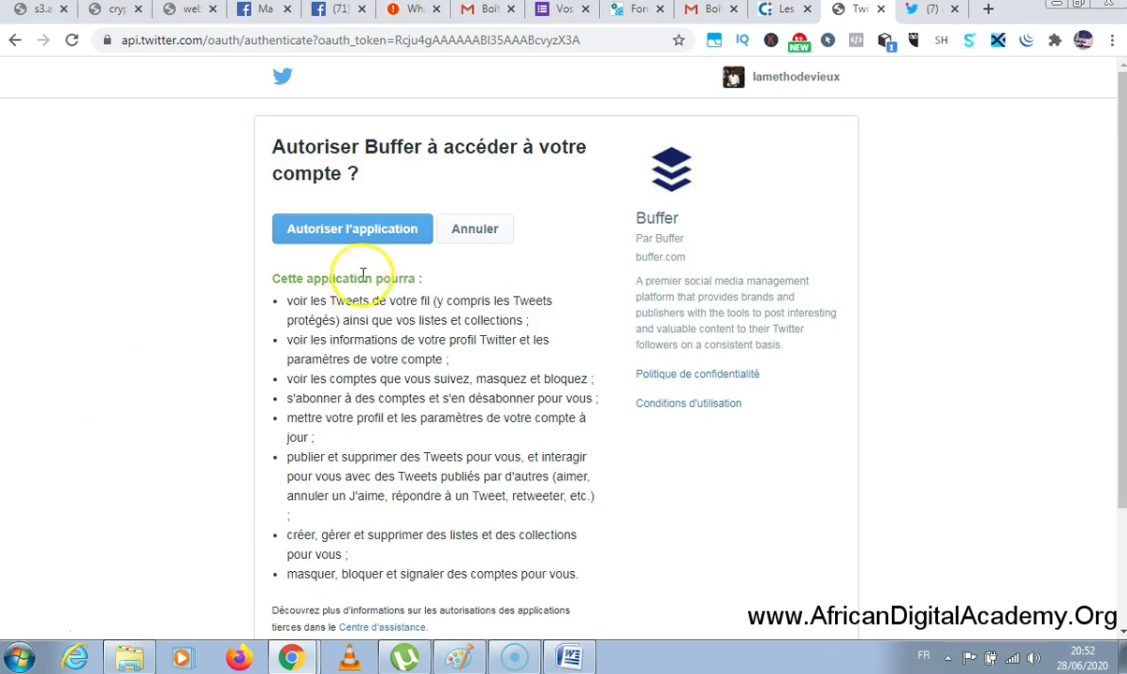
{"action": "left_click", "coordinate": [383, 241]}
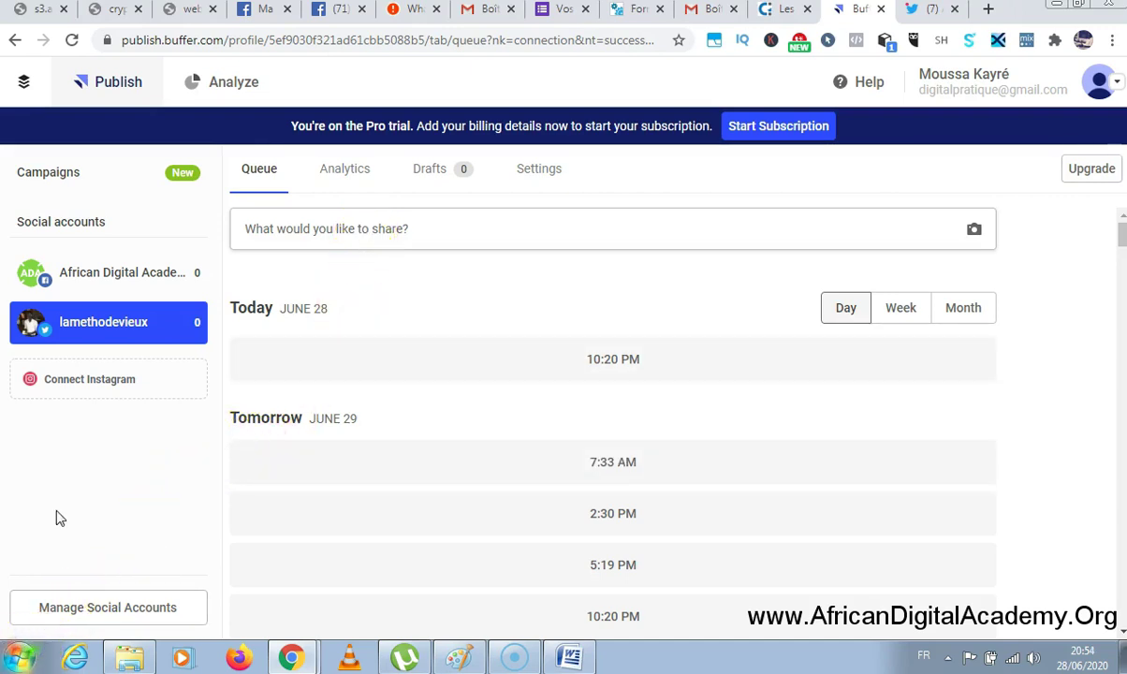
Start connecting the Instagram account and log in to Instagram with the saved e-mail and account password.
{"action": "left_click", "coordinate": [111, 384]}
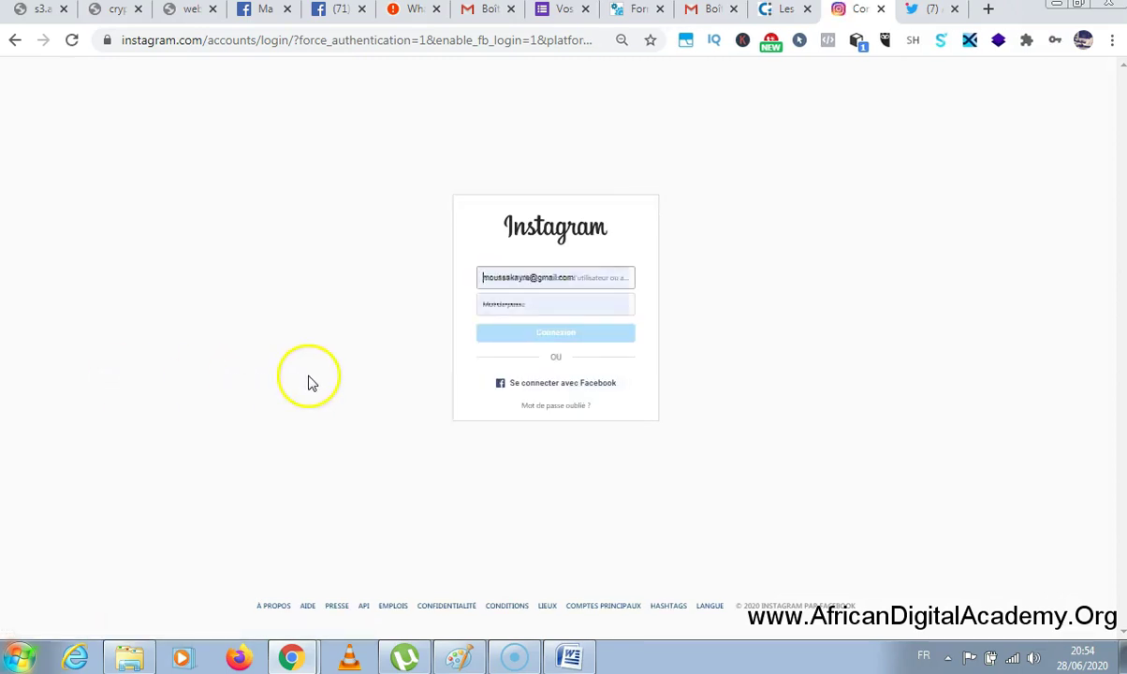
{"action": "left_click", "coordinate": [534, 304]}
{"action": "left_click", "coordinate": [579, 281]}
{"action": "left_click", "coordinate": [541, 309]}
{"action": "left_click", "coordinate": [542, 304]}
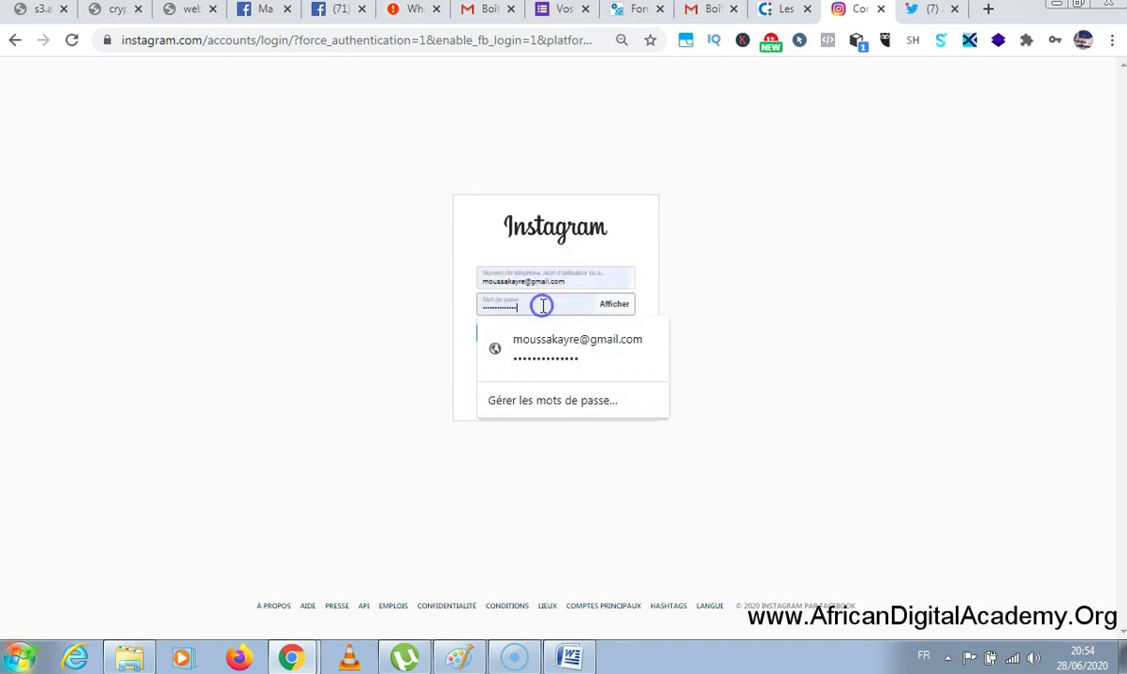
{"action": "left_click", "coordinate": [405, 307]}
{"action": "left_click", "coordinate": [550, 338]}
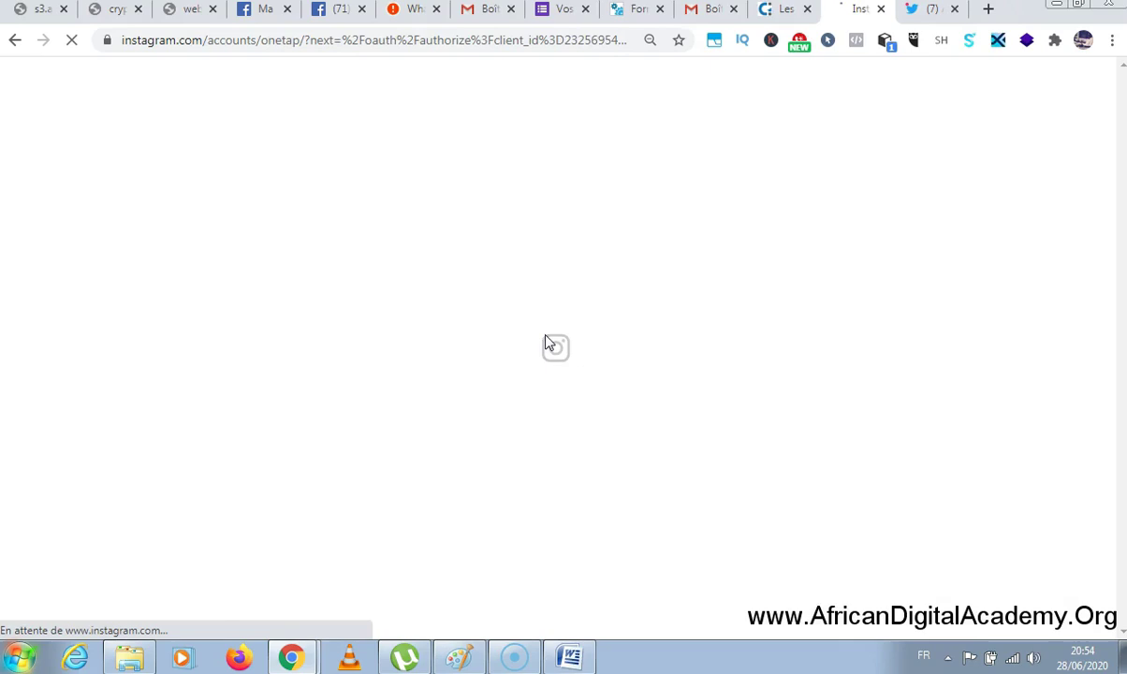
Postpone saving the Instagram login details and authorize Buffer Publish to access the profile information and media content.
{"action": "left_click", "coordinate": [556, 338]}
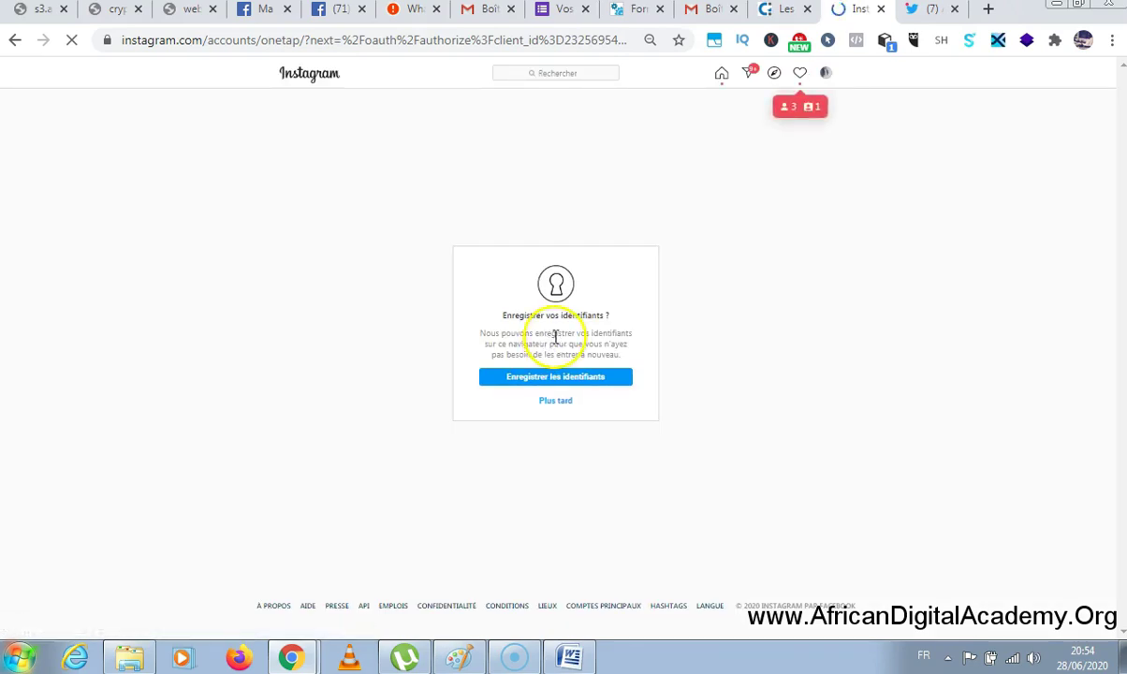
{"action": "left_click", "coordinate": [554, 401]}
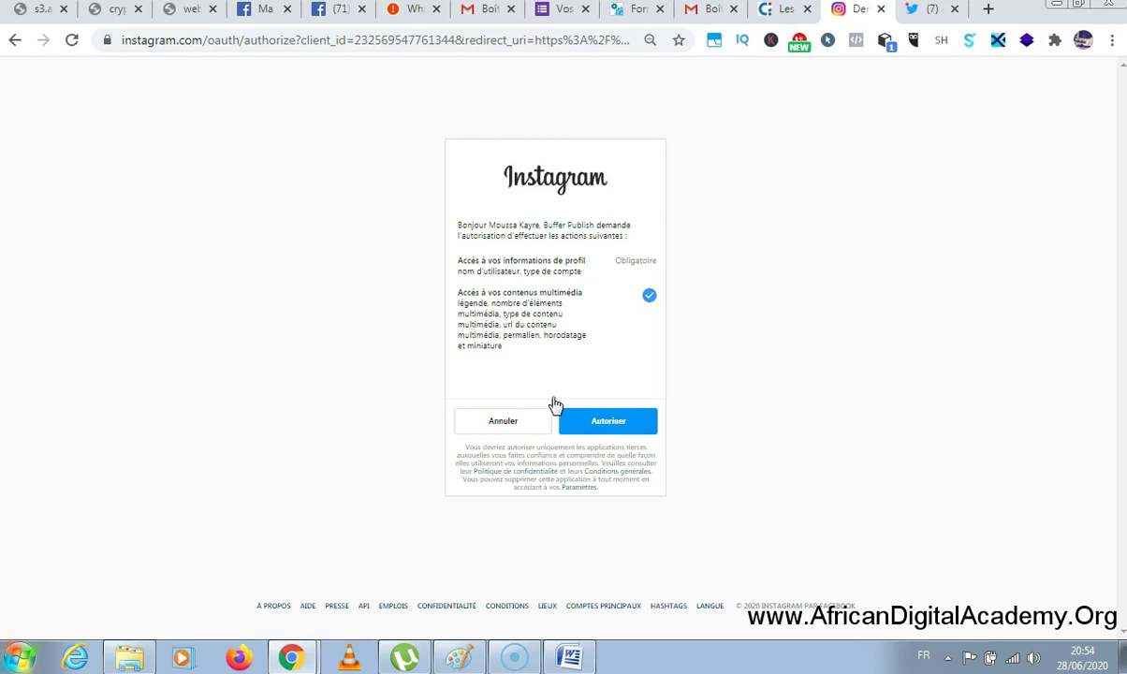
{"action": "left_click", "coordinate": [609, 423]}
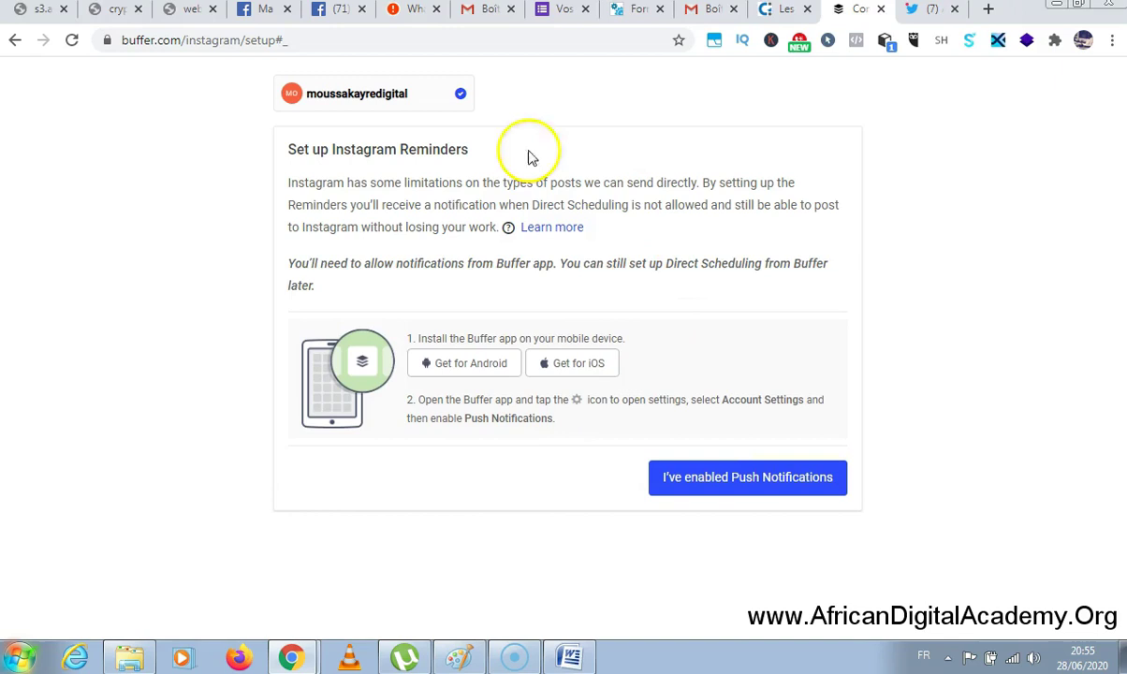
Try to complete the Instagram Reminders setup by confirming that push notifications are enabled.
{"action": "left_click_drag", "start_coordinate": [304, 148], "coordinate": [423, 145]}
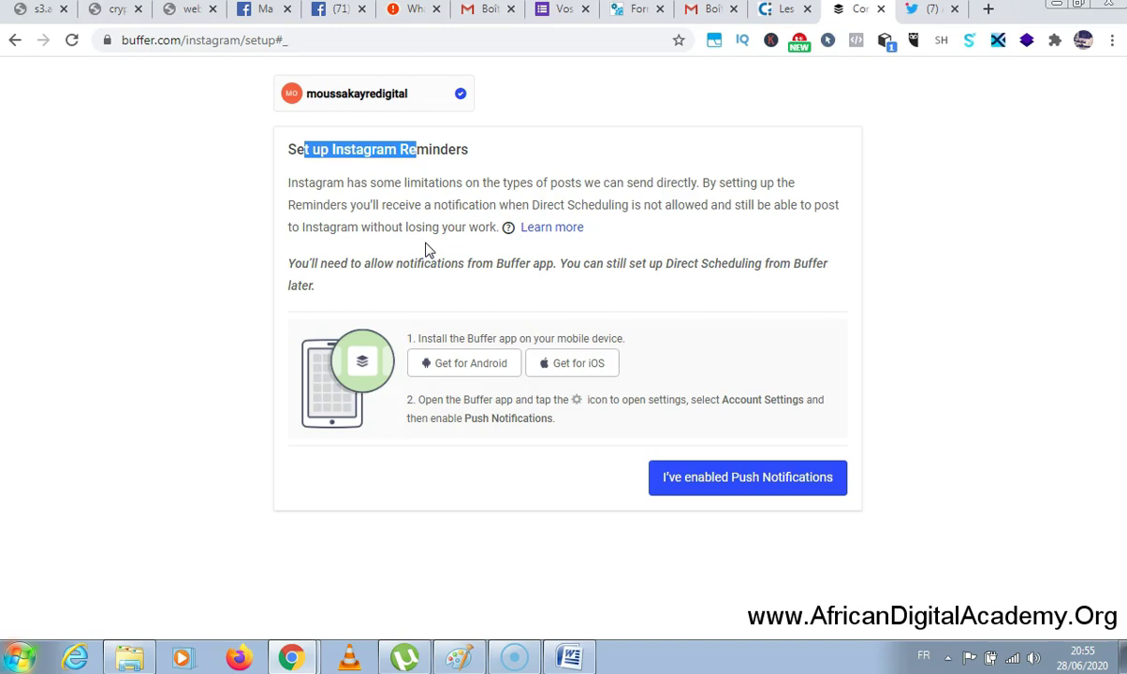
{"action": "left_click", "coordinate": [727, 475]}
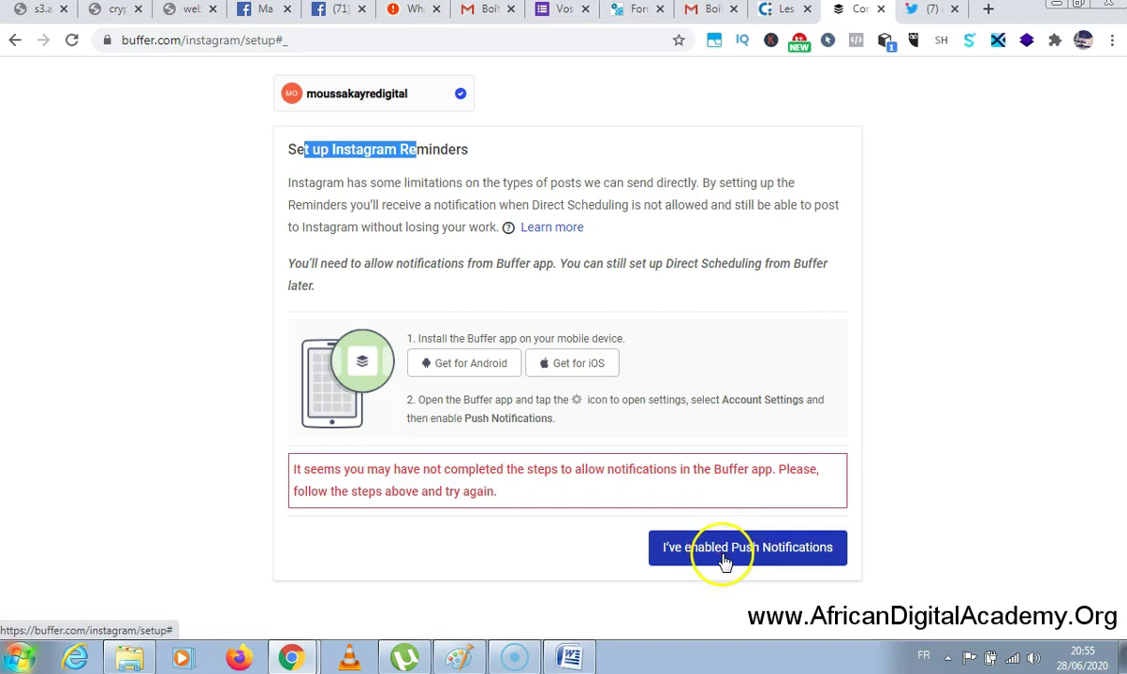
{"action": "left_click", "coordinate": [594, 471]}
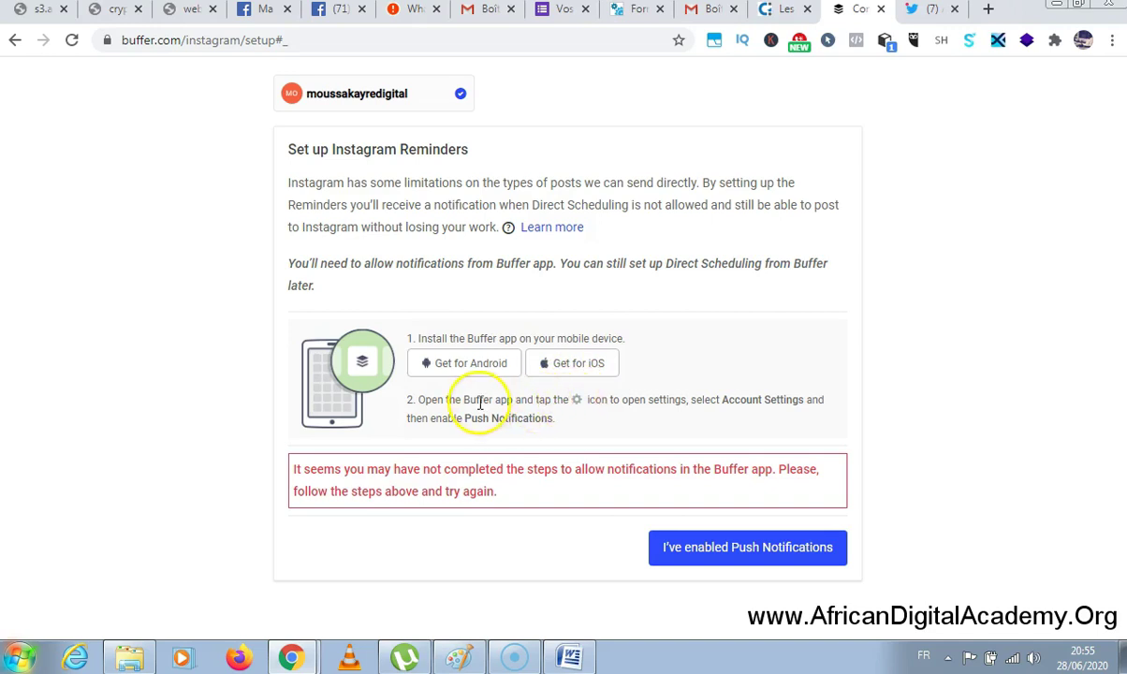
Read the instructions for installing the Buffer mobile app and opening its settings to enable push notifications.
{"action": "left_click_drag", "start_coordinate": [426, 339], "coordinate": [617, 334]}
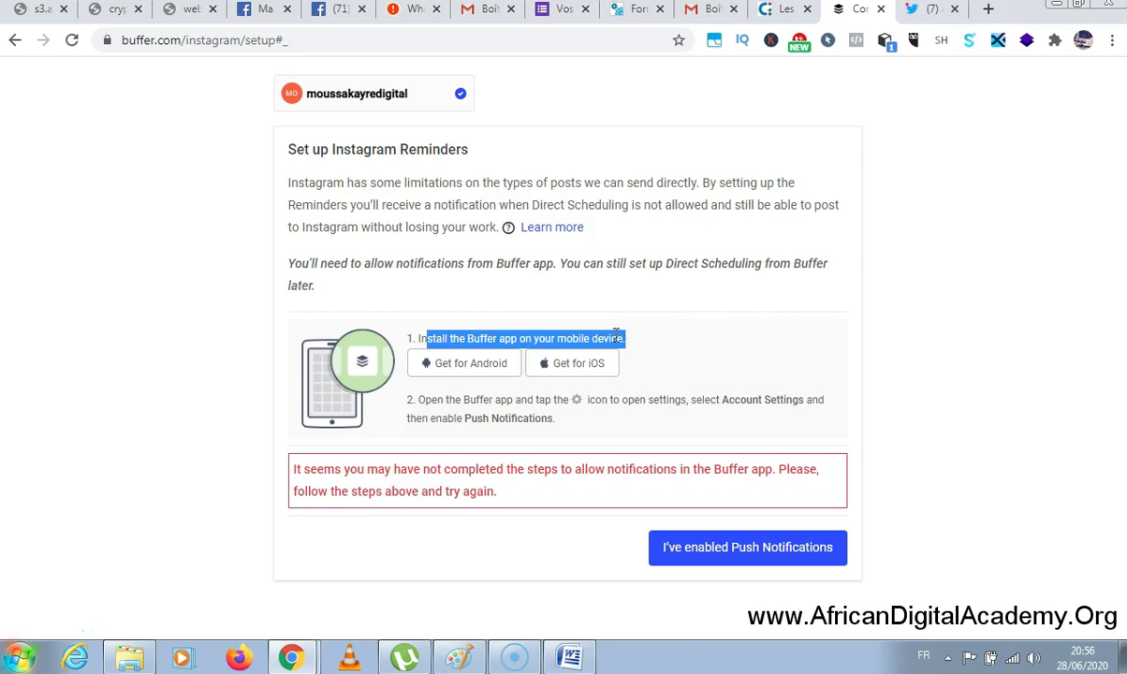
{"action": "left_click_drag", "start_coordinate": [426, 400], "coordinate": [586, 395]}
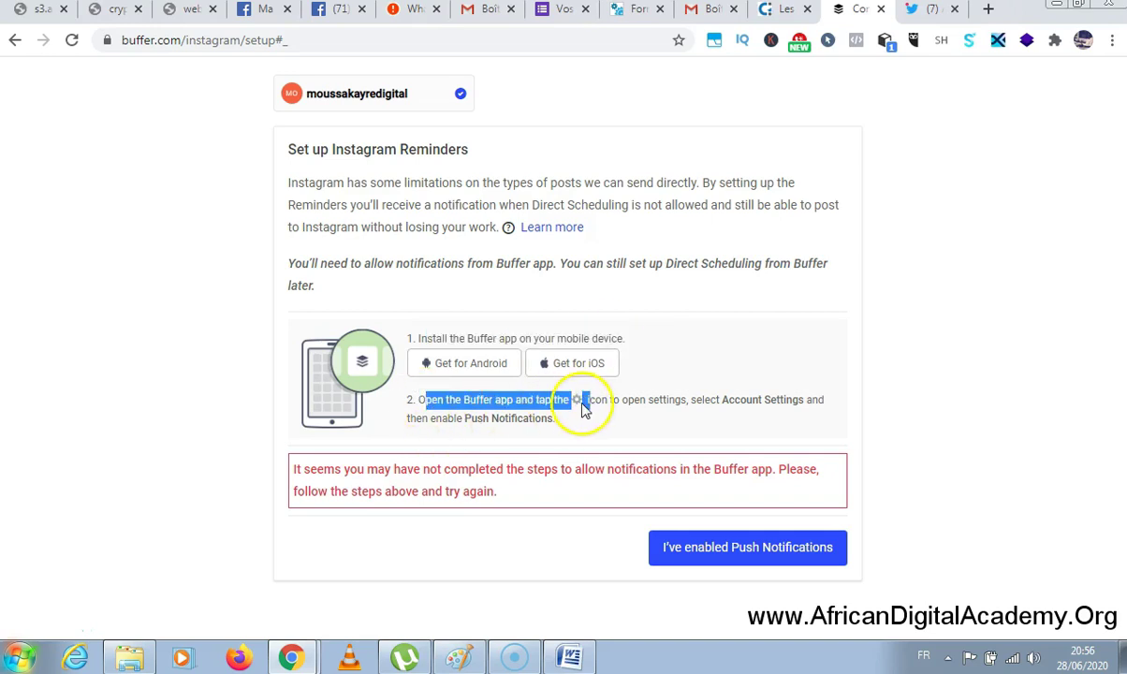
{"action": "left_click", "coordinate": [577, 403]}
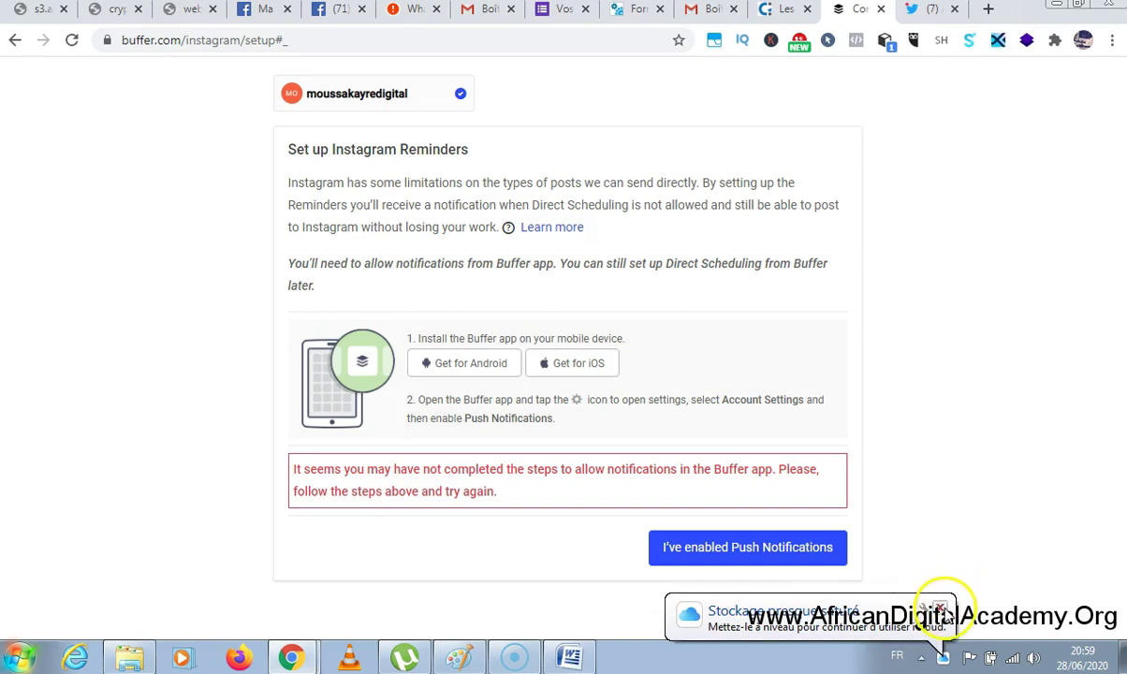
Dismiss the storage notification, confirm again that push notifications are enabled for Instagram Reminders, and go to the dashboard.
{"action": "left_click", "coordinate": [940, 610]}
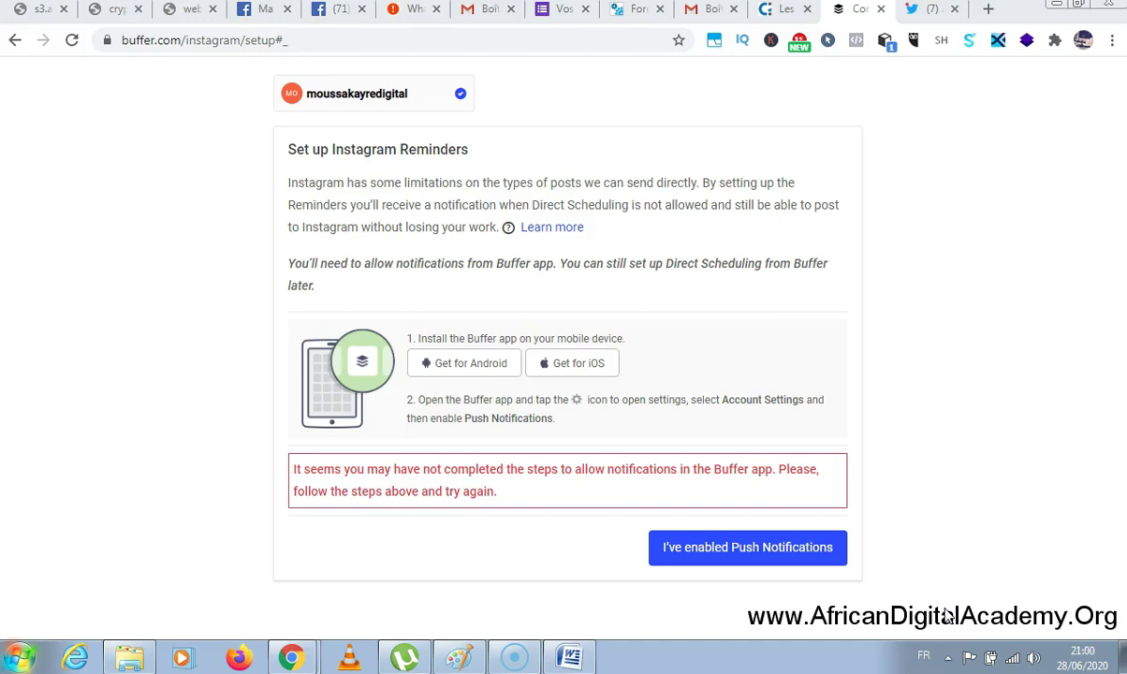
{"action": "left_click", "coordinate": [745, 558]}
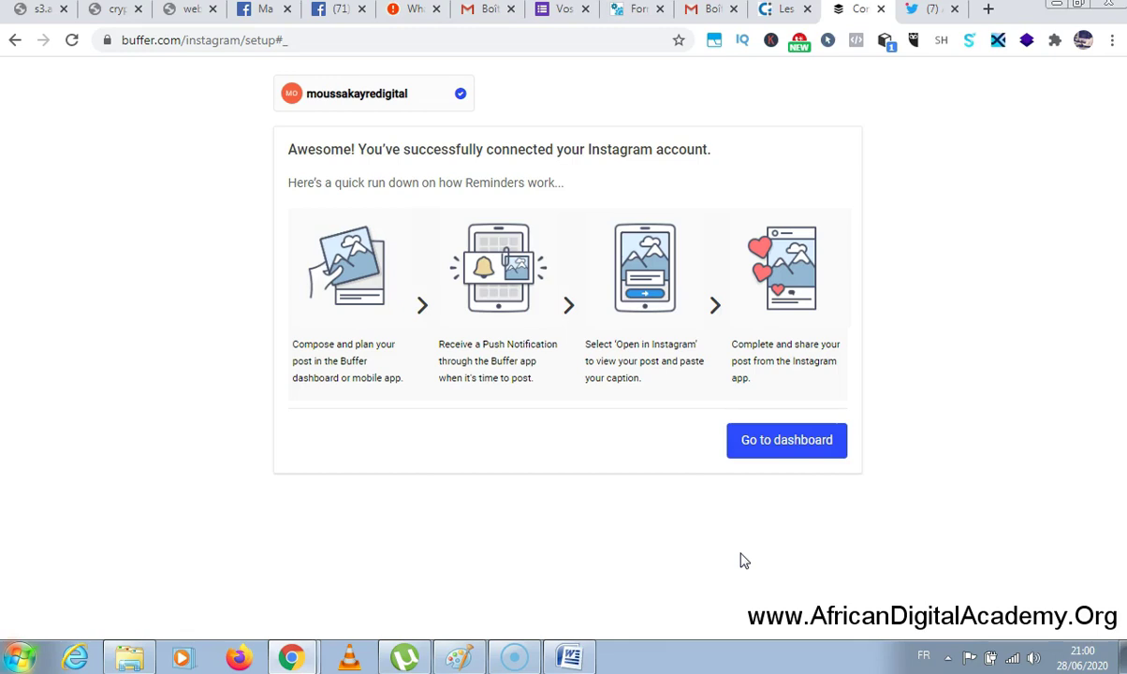
{"action": "left_click", "coordinate": [806, 454]}
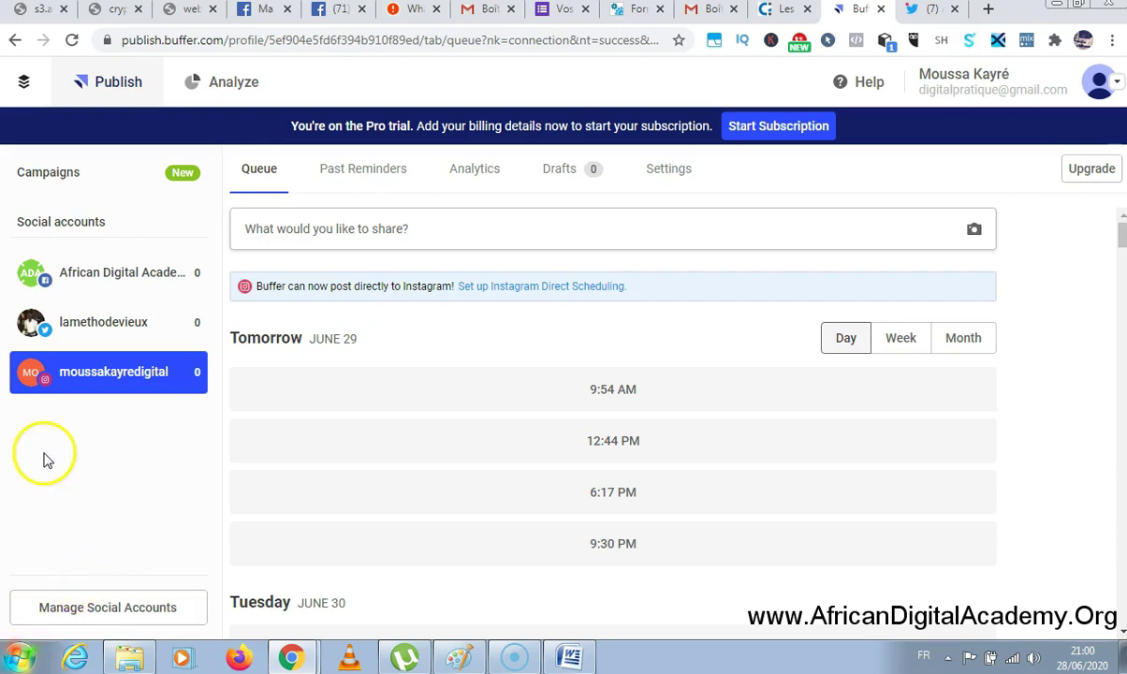
{"action": "left_click", "coordinate": [514, 658]}
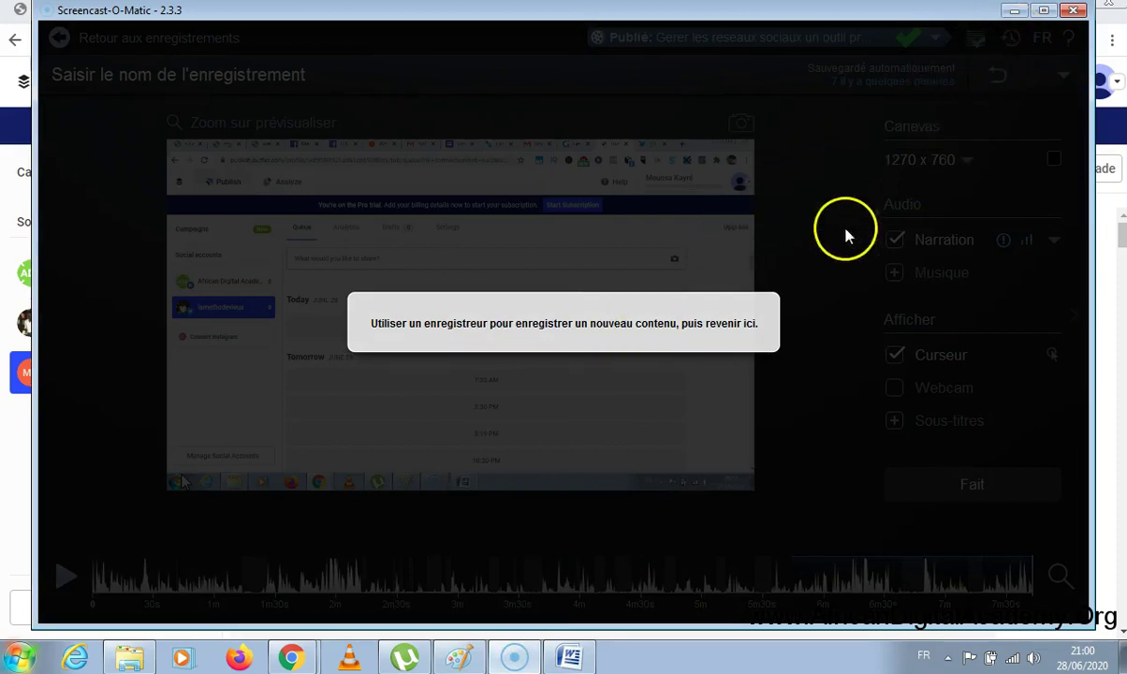
{"action": "left_click", "coordinate": [21, 370]}
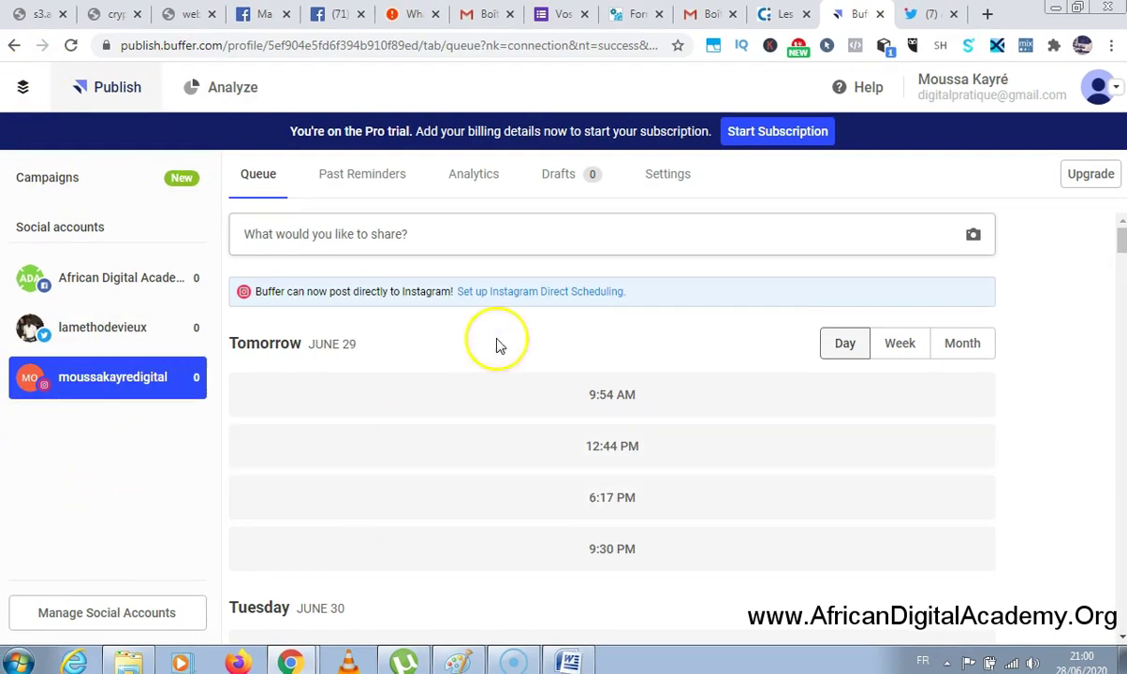
Open the social account management page and start connecting a new LinkedIn Page.
{"action": "left_click", "coordinate": [136, 614]}
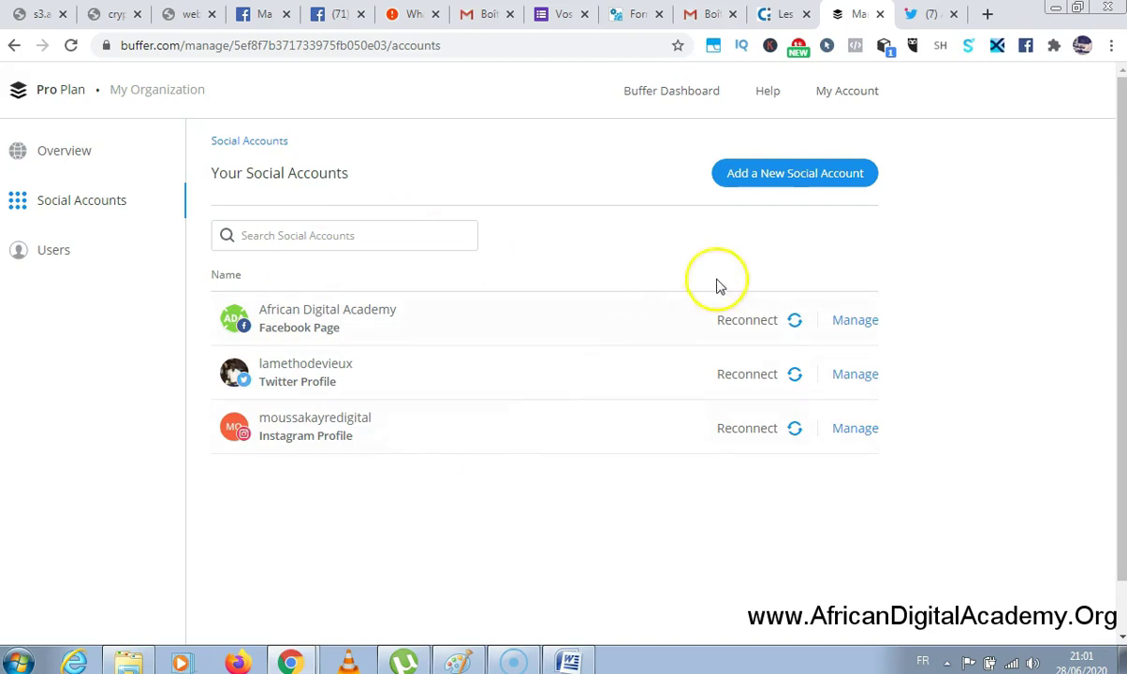
{"action": "left_click", "coordinate": [791, 186]}
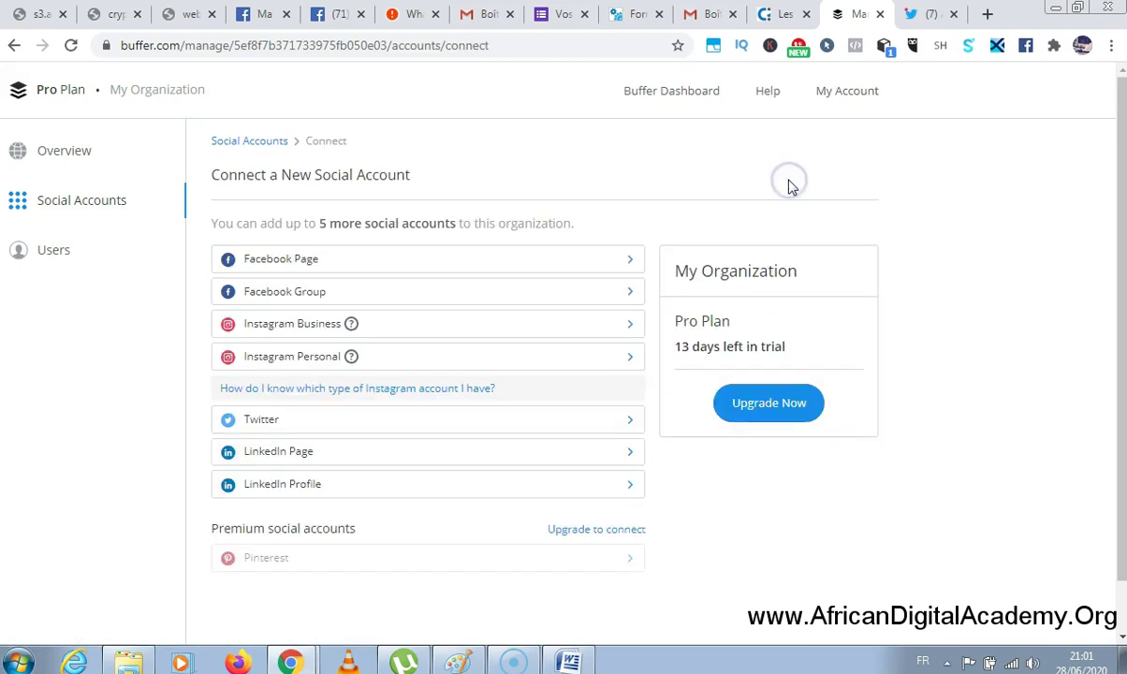
{"action": "left_click", "coordinate": [674, 199]}
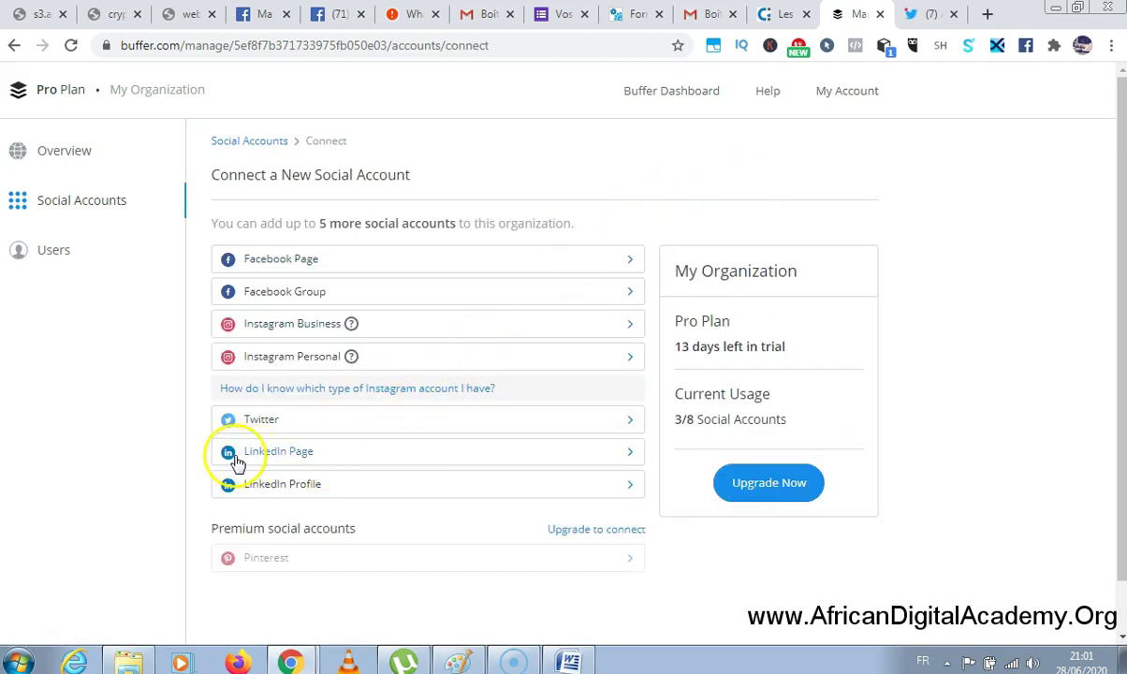
{"action": "left_click", "coordinate": [343, 455]}
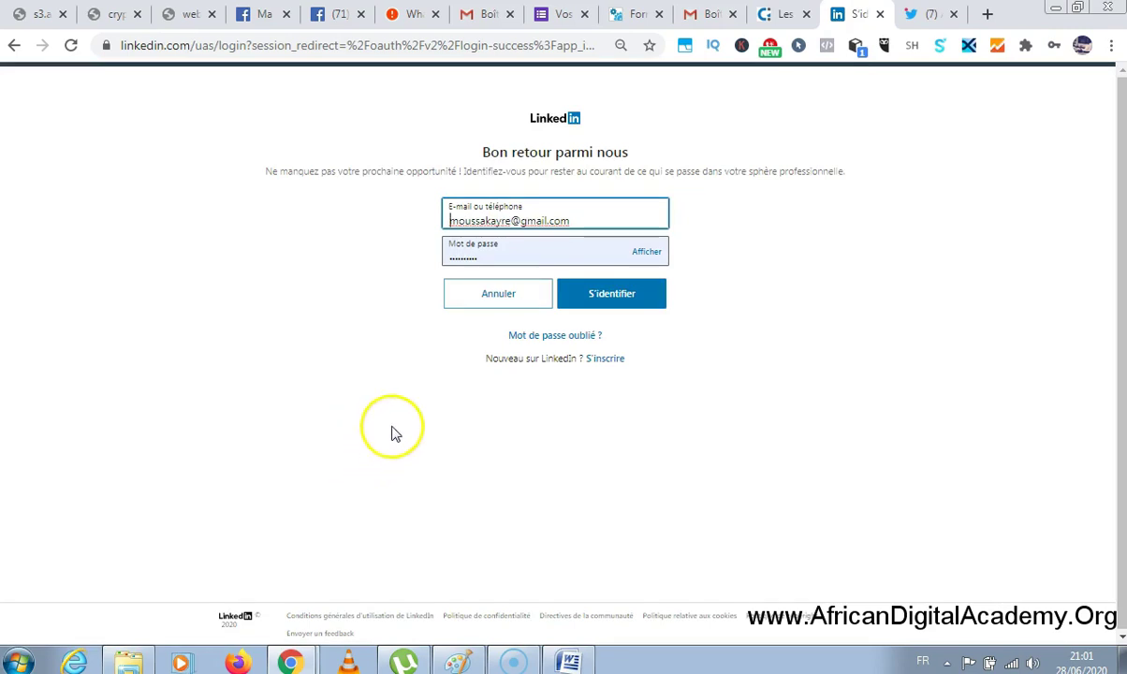
Sign in to LinkedIn with the saved e-mail and password, repeating the sign-in when asked, and authorize Buffer to access the account.
{"action": "left_click", "coordinate": [614, 304]}
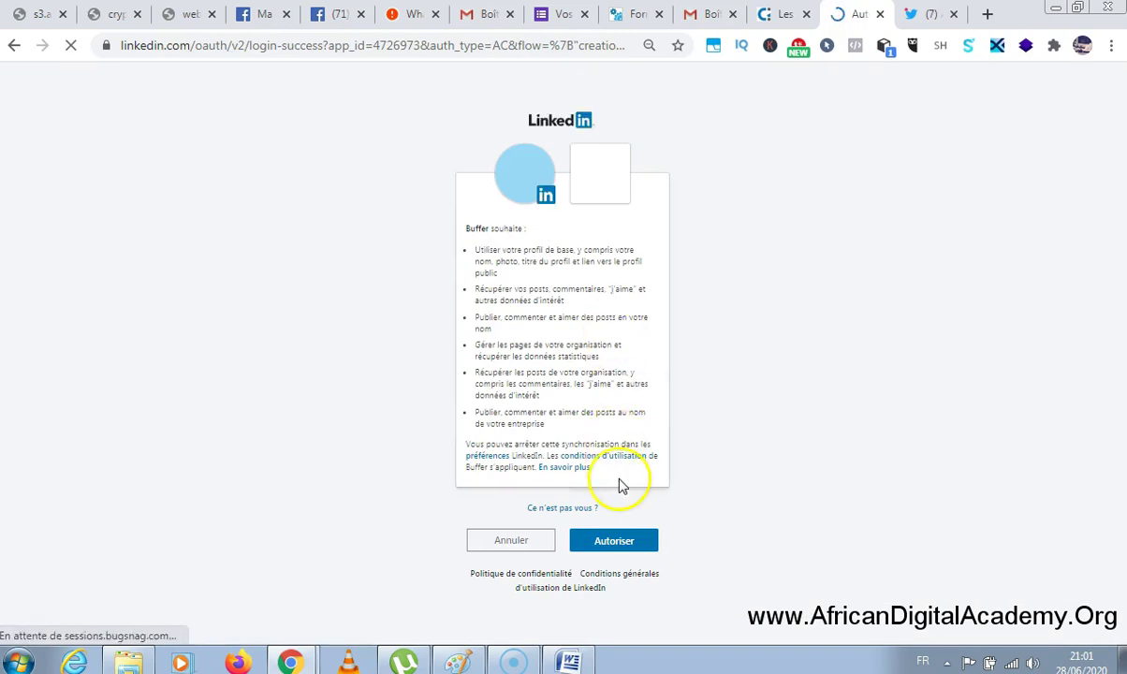
{"action": "left_click", "coordinate": [627, 543]}
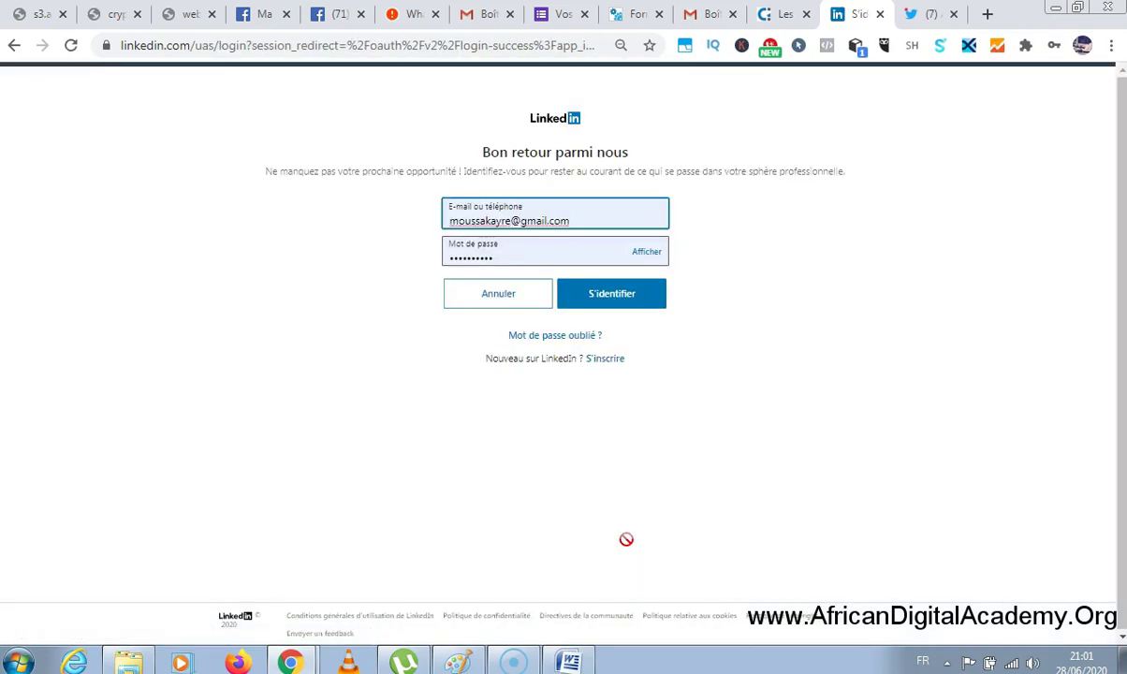
{"action": "left_click", "coordinate": [635, 527]}
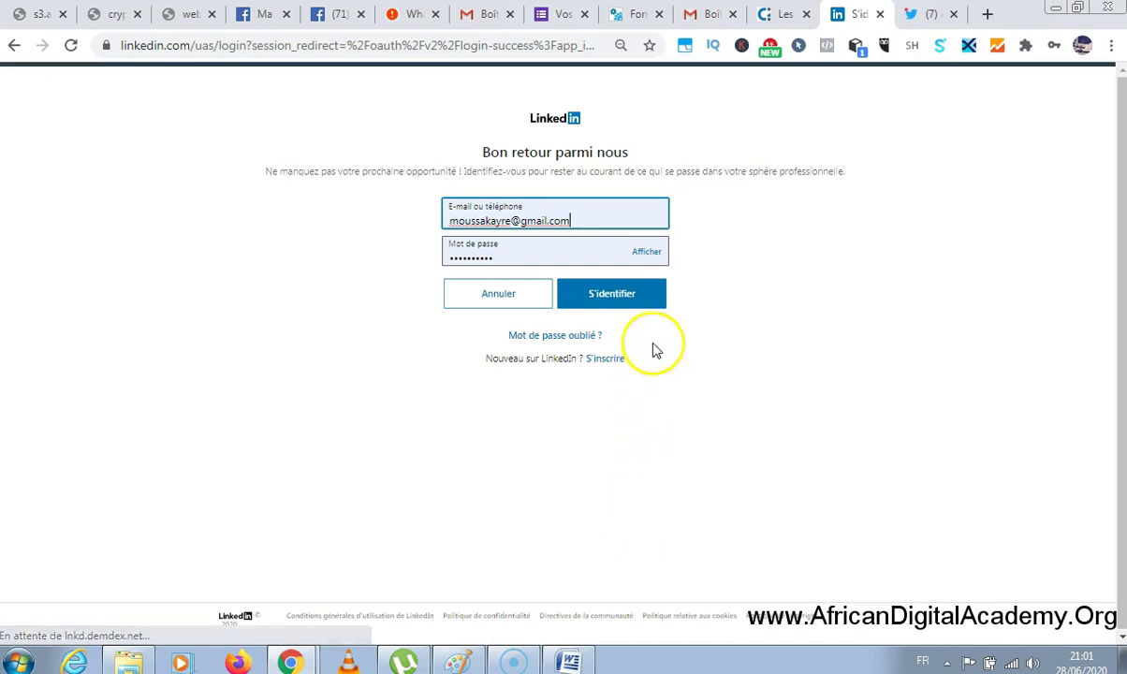
{"action": "left_click", "coordinate": [635, 297]}
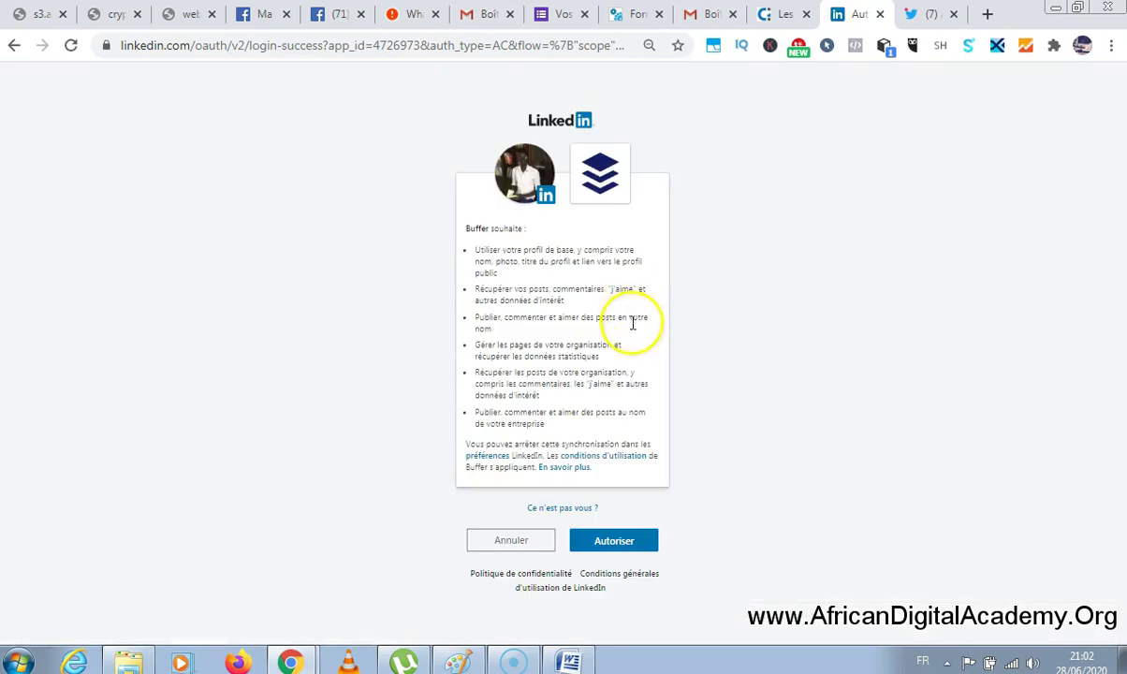
{"action": "left_click", "coordinate": [632, 546]}
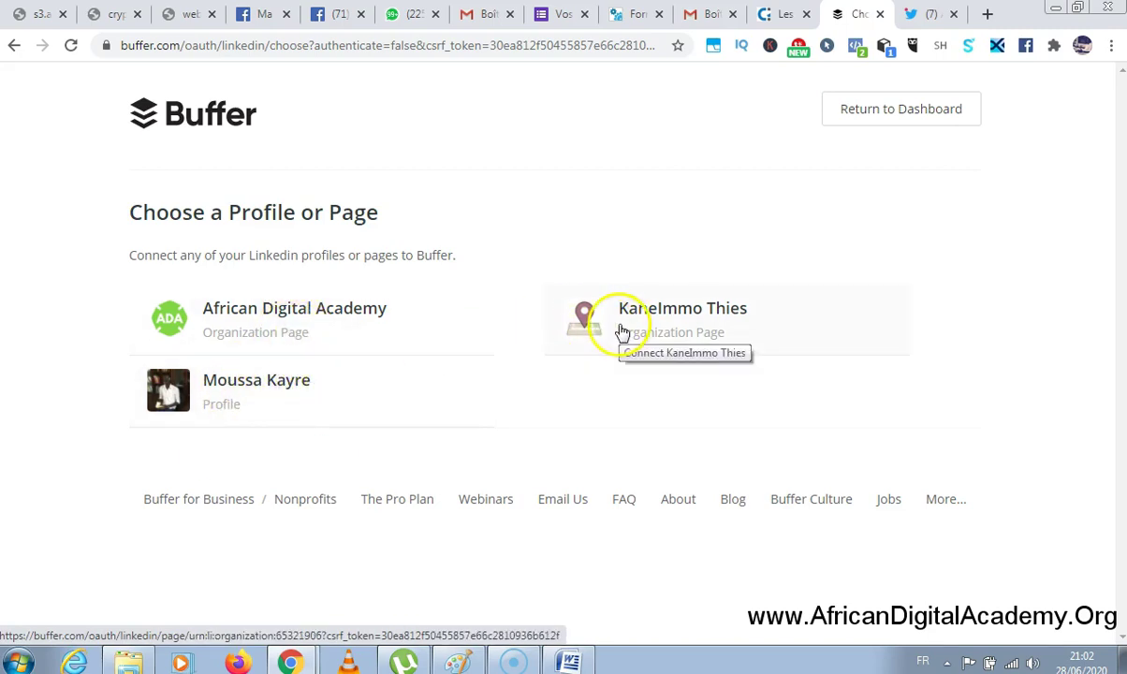
Connect the African Digital Academy organization page from LinkedIn to Buffer.
{"action": "left_click", "coordinate": [392, 335]}
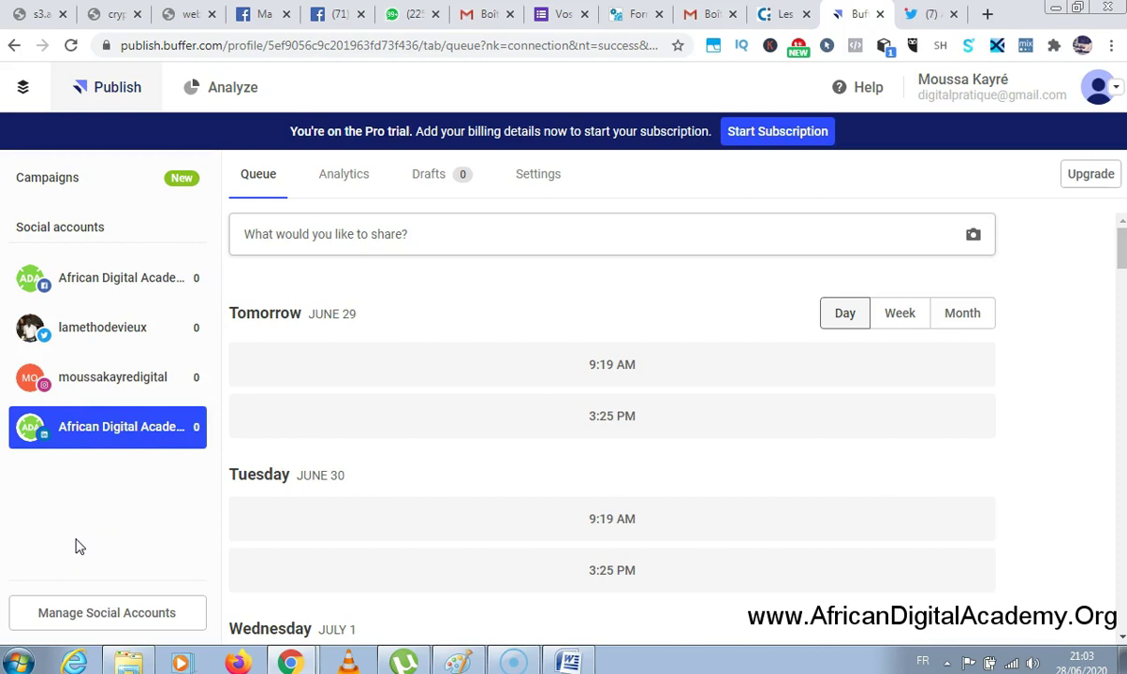
{"action": "left_click", "coordinate": [56, 500]}
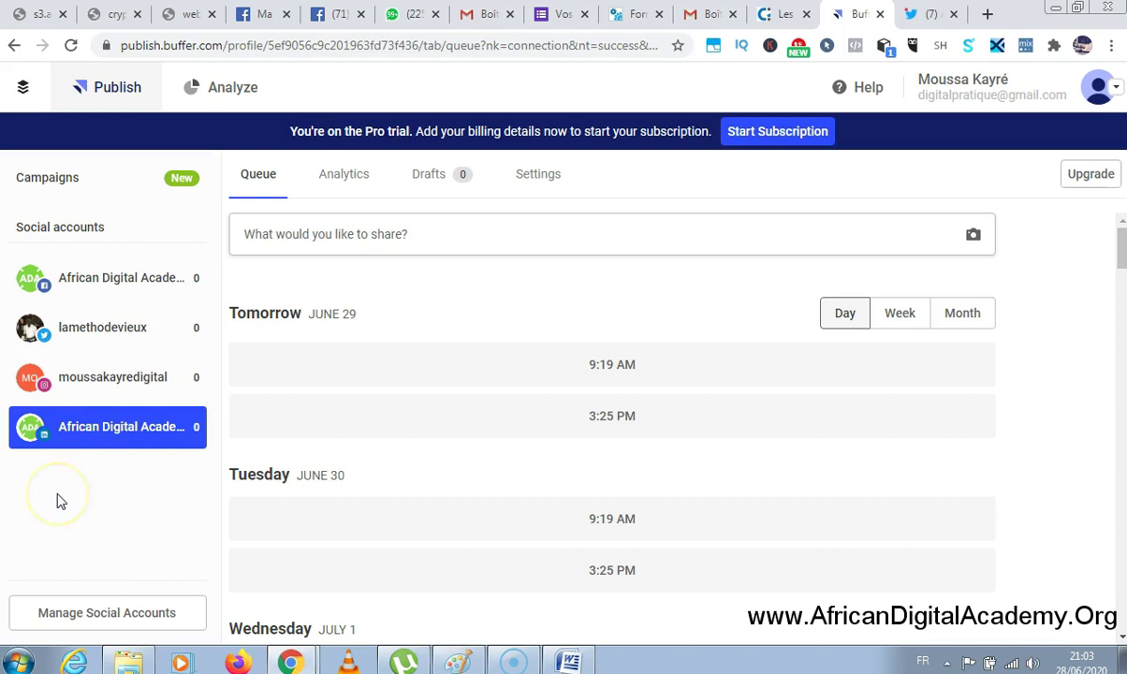